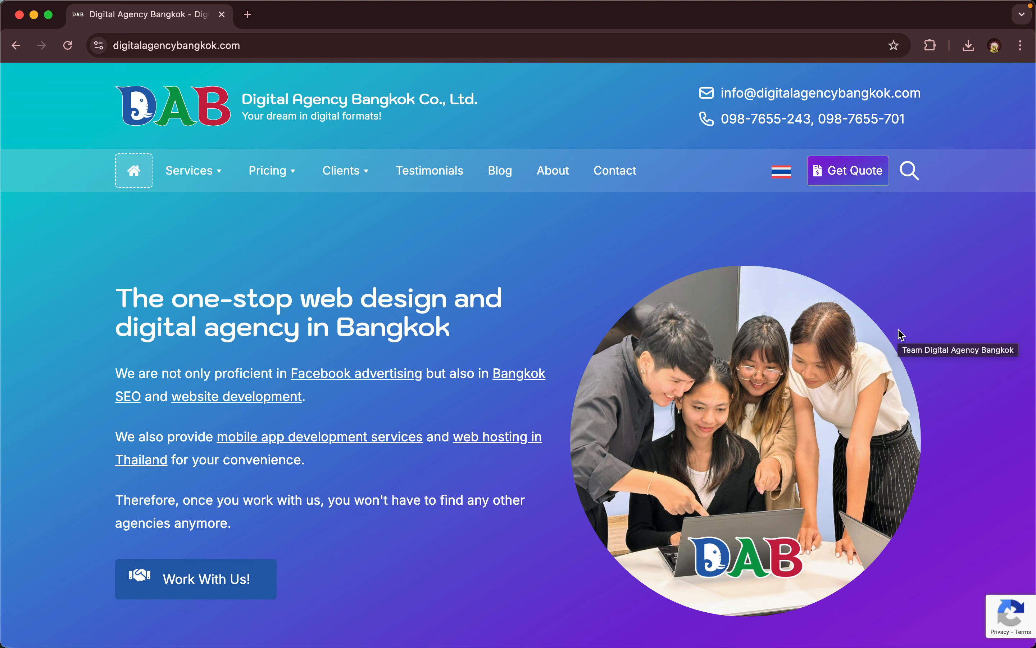
- Enter cpanel.ekareach.com in Chrome's address bar and load the cPanel login page
{"action": "key", "text": "super+l"}
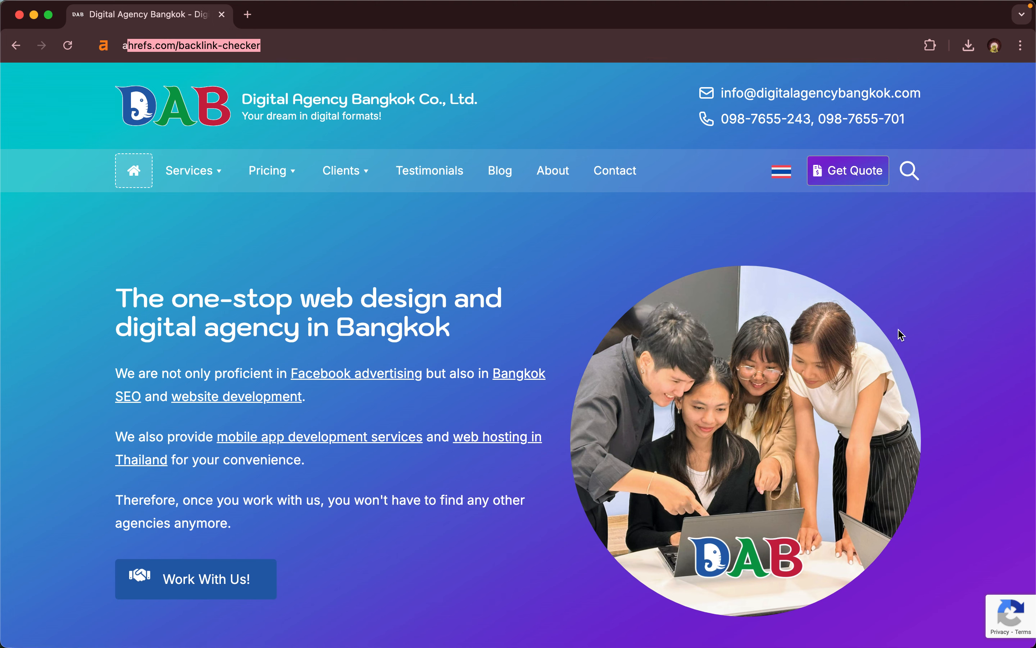
{"action": "type", "text": "abc.com"}
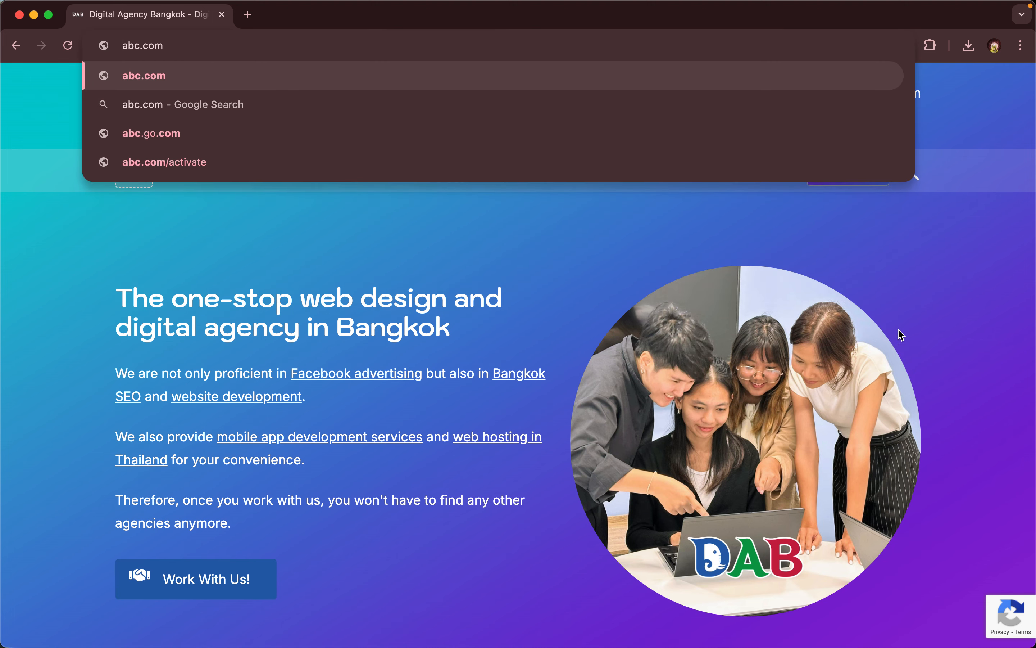
{"action": "key", "text": "super+Left"}
{"action": "type", "text": "capnel"}
{"action": "key", "text": "super+BackSpace"}
{"action": "type", "text": "capn"}
{"action": "key", "text": "BackSpace"}
{"action": "key", "text": "BackSpace"}
{"action": "key", "text": "BackSpace"}
{"action": "type", "text": "panel."}
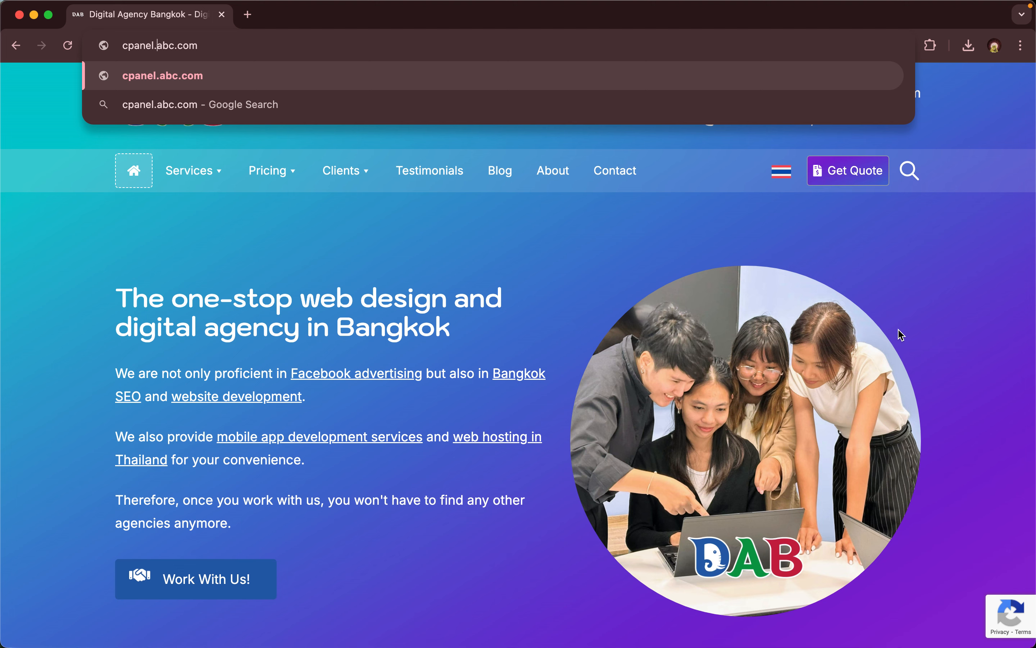
{"action": "key", "text": "super+a"}
{"action": "type", "text": "cpanel.ekareach.com"}
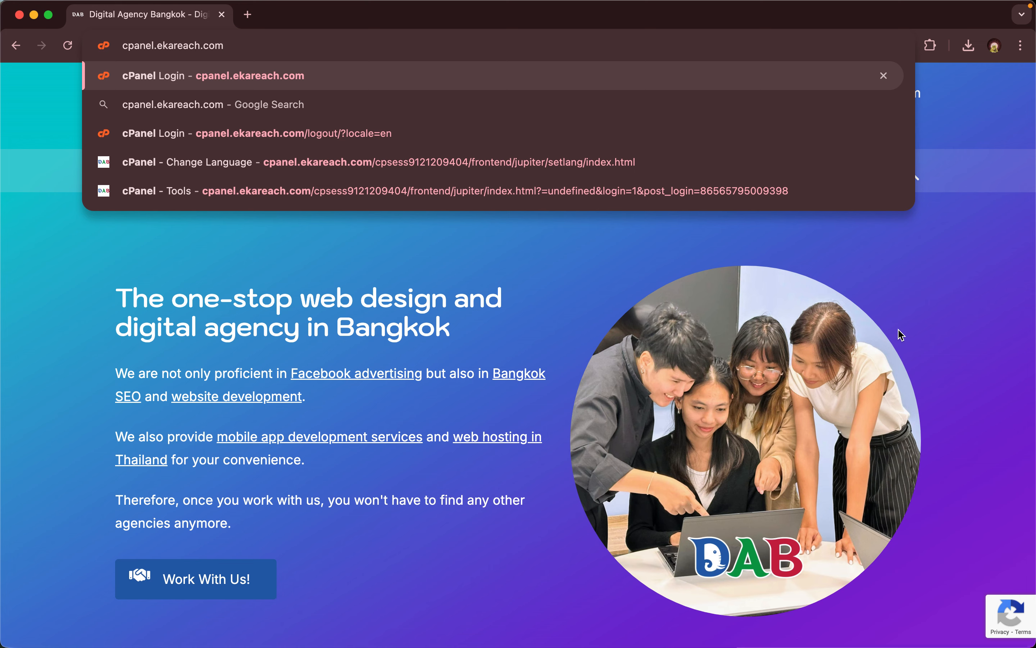
{"action": "key", "text": "Return"}
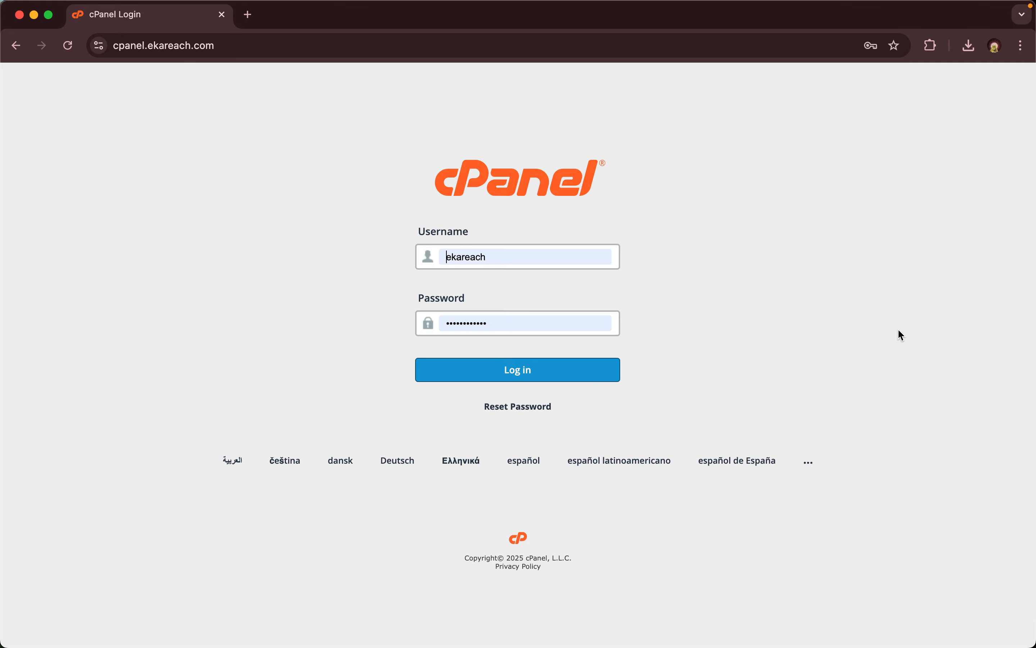
- Log in with the saved credentials and scroll the Tools dashboard down to Preferences
{"action": "left_click", "coordinate": [525, 374]}
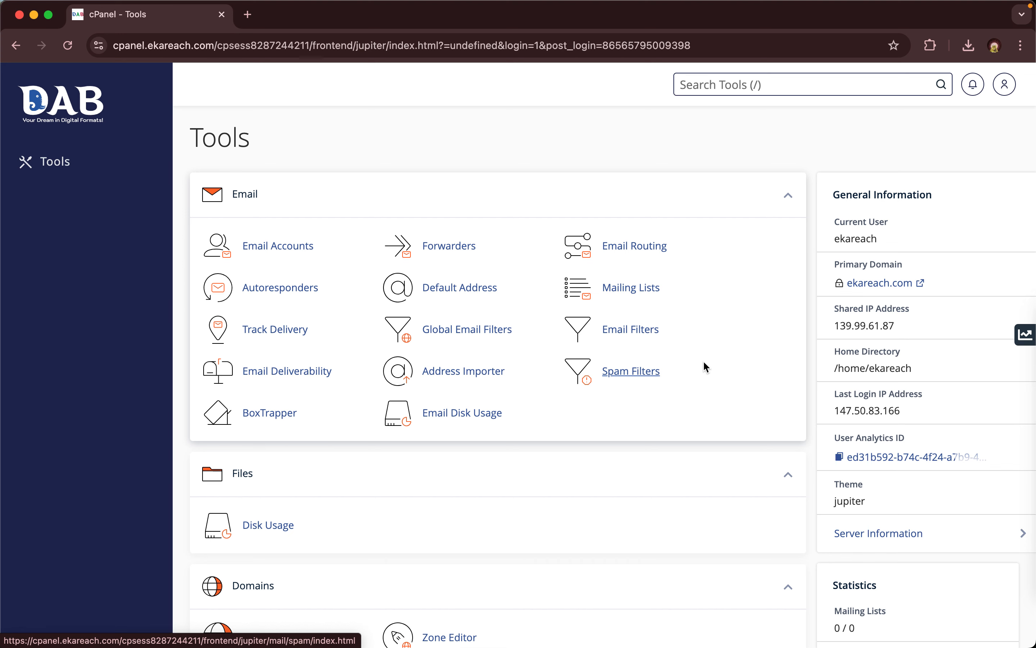
{"action": "scroll", "coordinate": [704, 362], "scroll_direction": "down", "scroll_amount": 3}
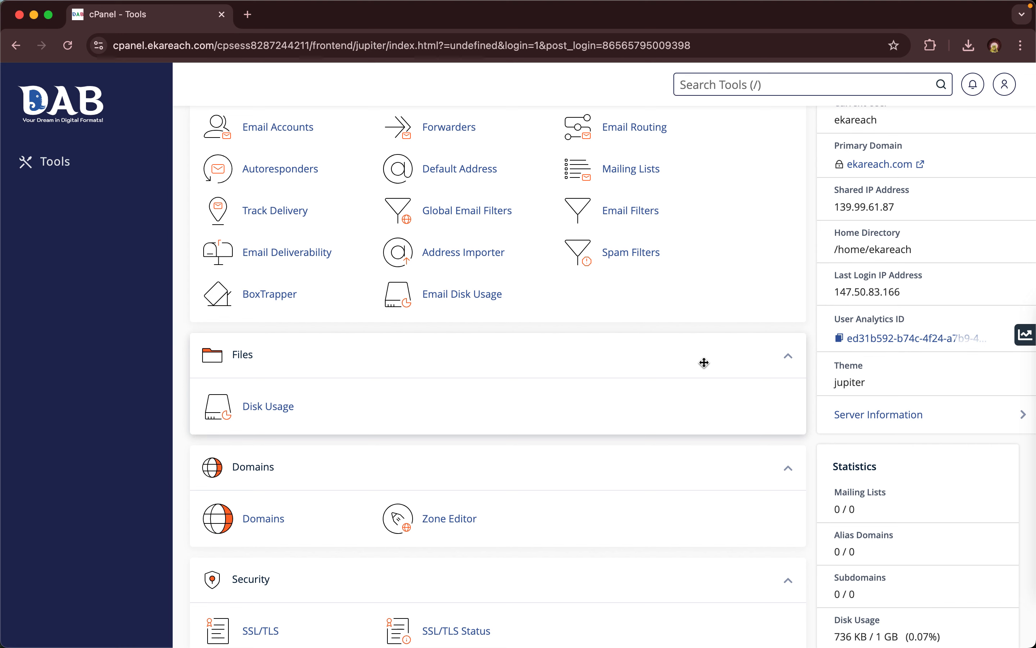
{"action": "scroll", "coordinate": [704, 363], "scroll_direction": "down", "scroll_amount": 3}
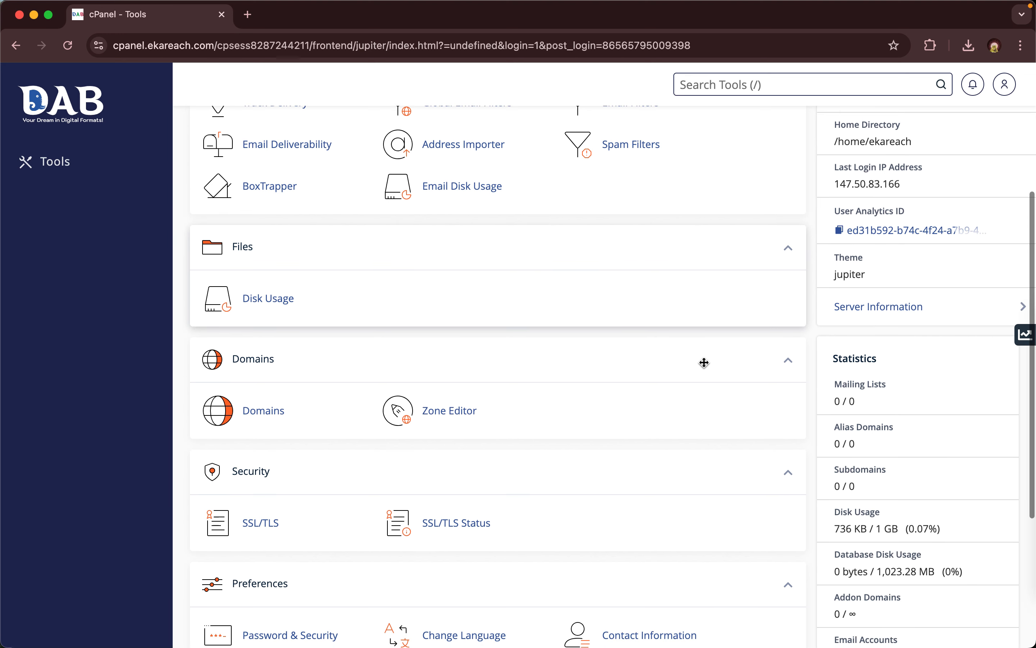
{"action": "scroll", "coordinate": [704, 363], "scroll_direction": "down", "scroll_amount": 5}
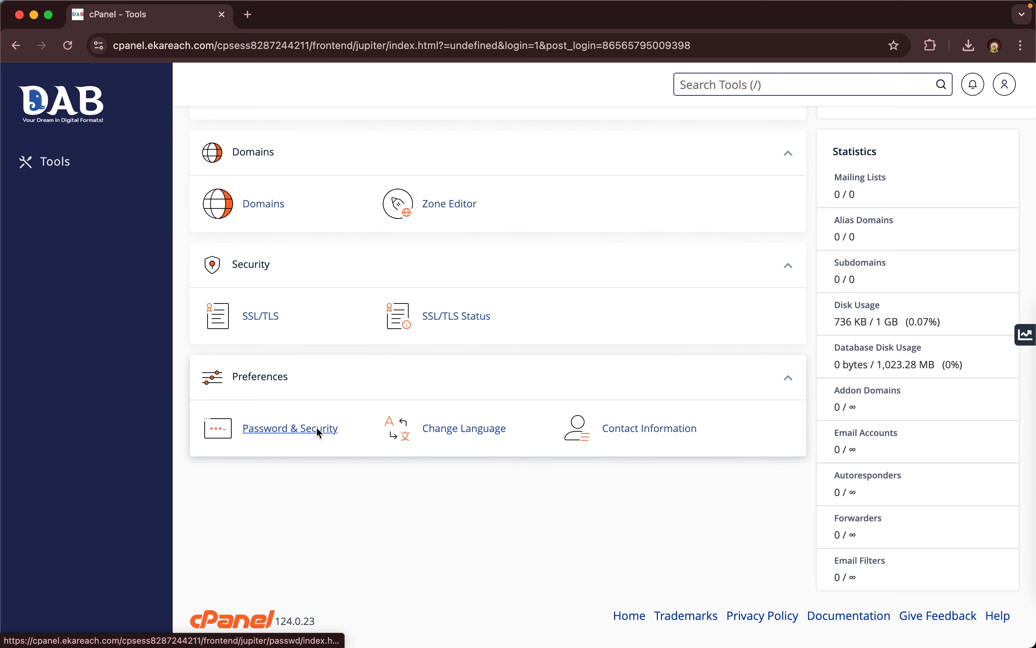
- Open Password & Security from Preferences, then again from the account menu, to reach Change Password
{"action": "left_click", "coordinate": [290, 429]}
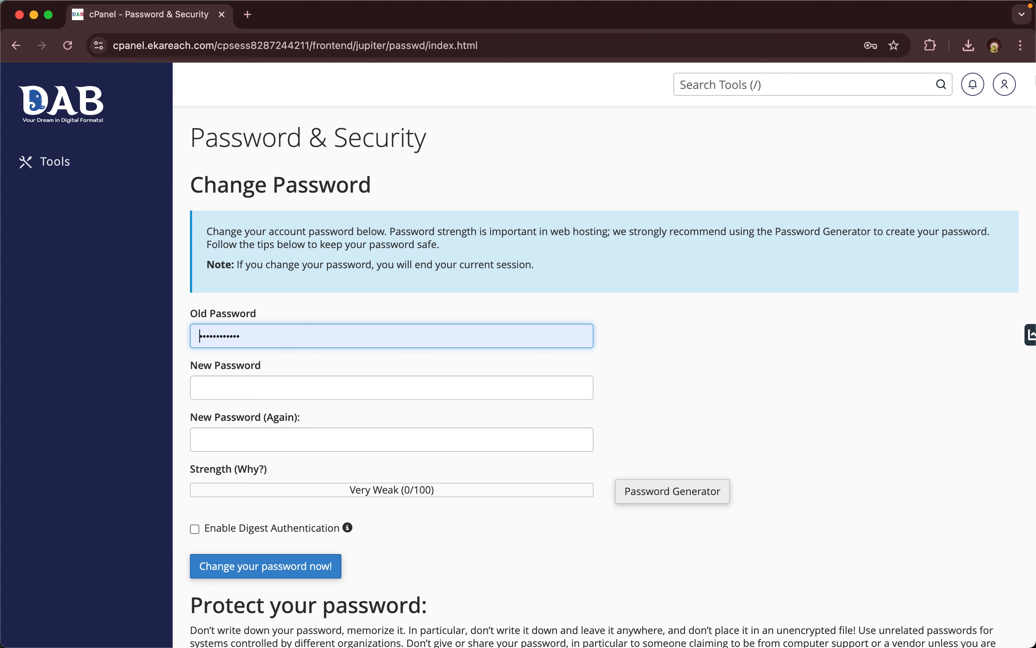
{"action": "left_click", "coordinate": [1006, 82]}
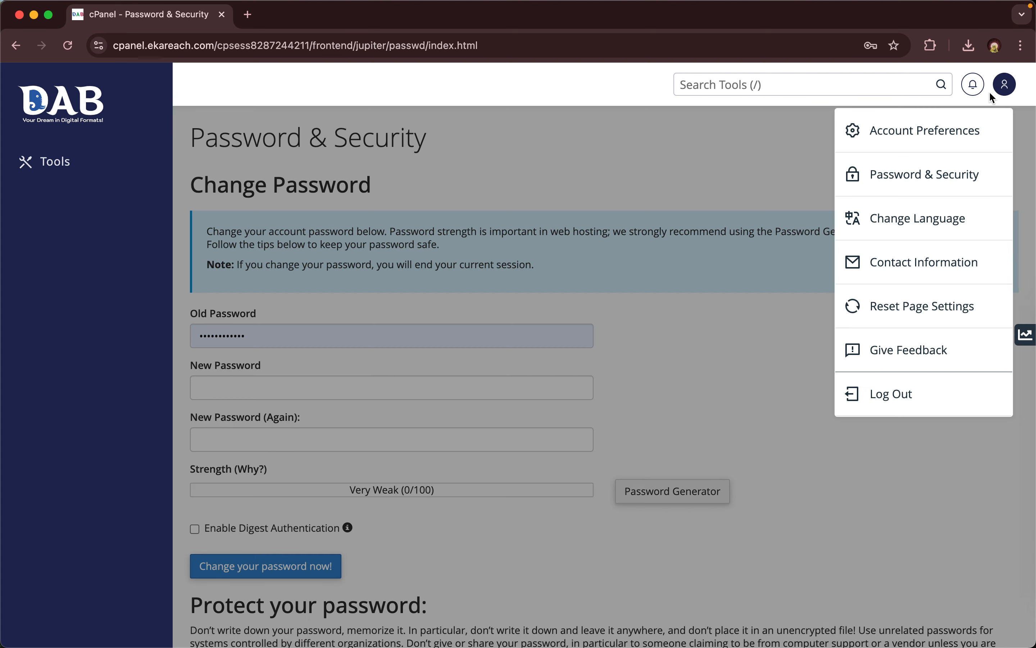
{"action": "left_click", "coordinate": [894, 177]}
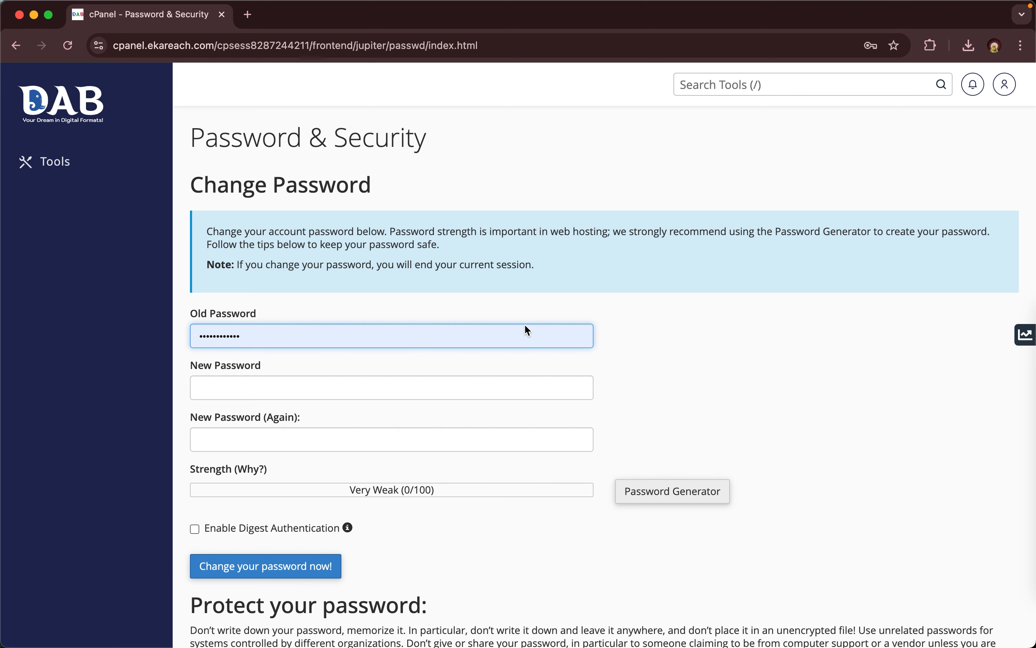
{"action": "scroll", "coordinate": [525, 326], "scroll_direction": "down", "scroll_amount": 1}
- Open the Password Generator and generate several candidate passwords
{"action": "left_click", "coordinate": [460, 341]}
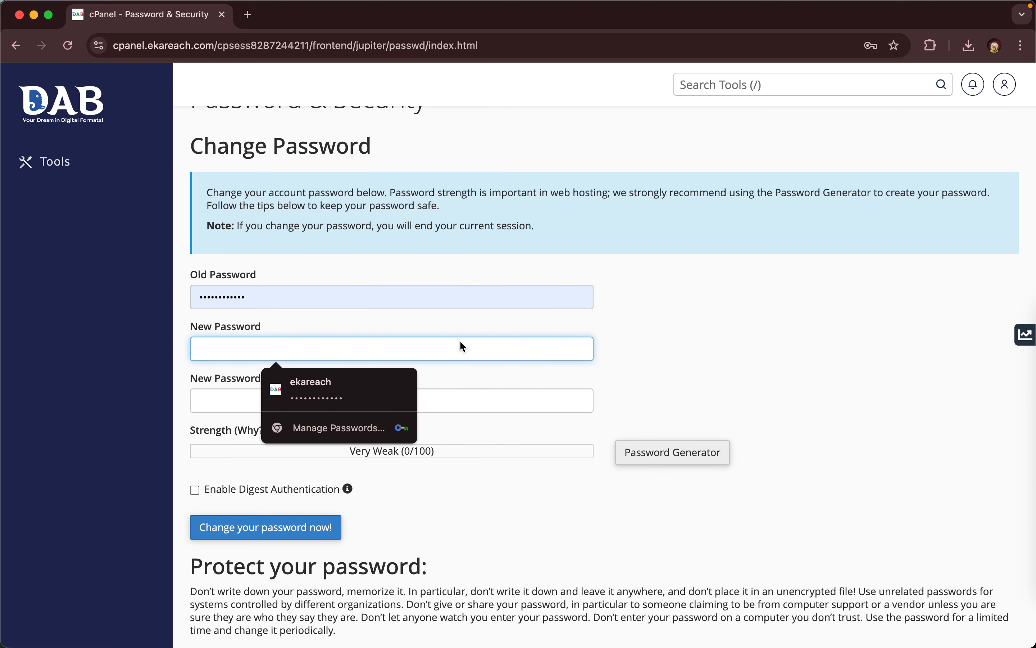
{"action": "key", "text": "Tab"}
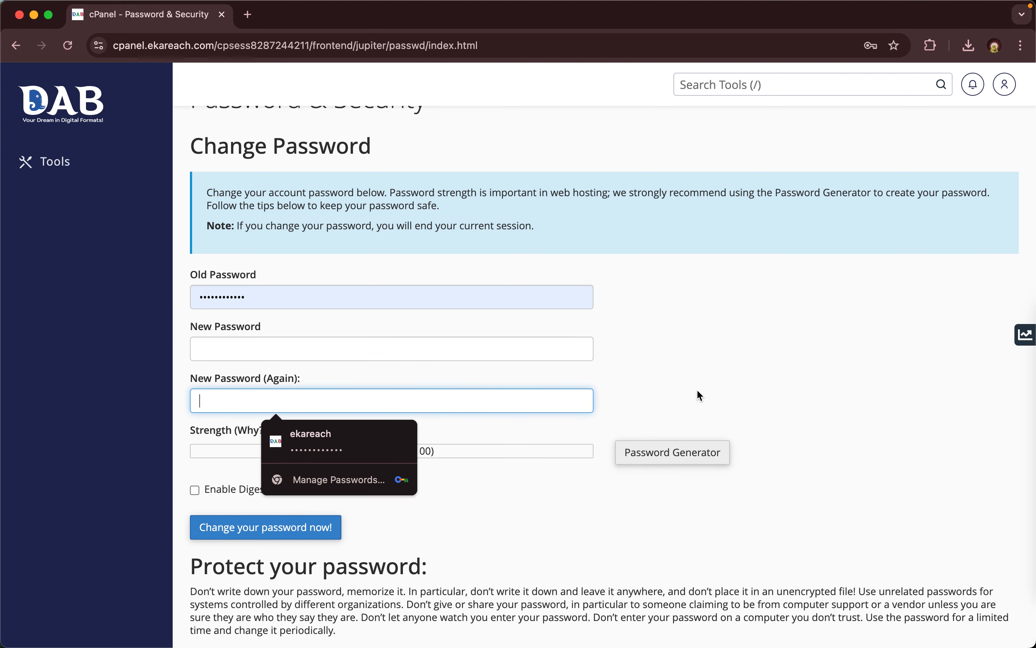
{"action": "left_click", "coordinate": [698, 390]}
{"action": "left_click", "coordinate": [672, 453]}
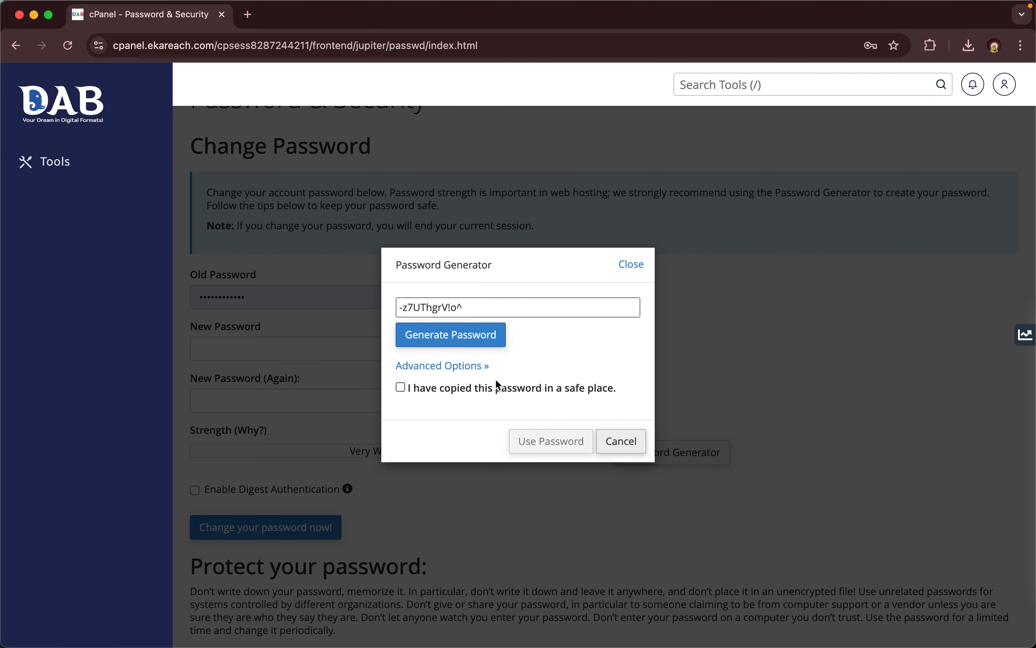
{"action": "left_click", "coordinate": [458, 339]}
{"action": "left_click", "coordinate": [458, 341]}
{"action": "left_click", "coordinate": [458, 341]}
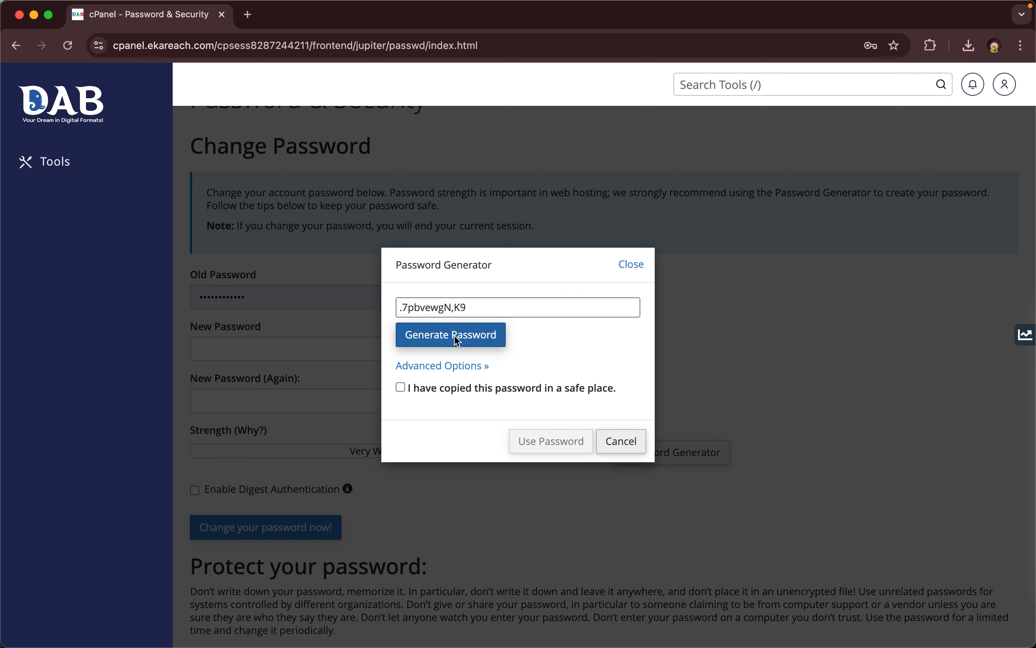
{"action": "left_click", "coordinate": [422, 343]}
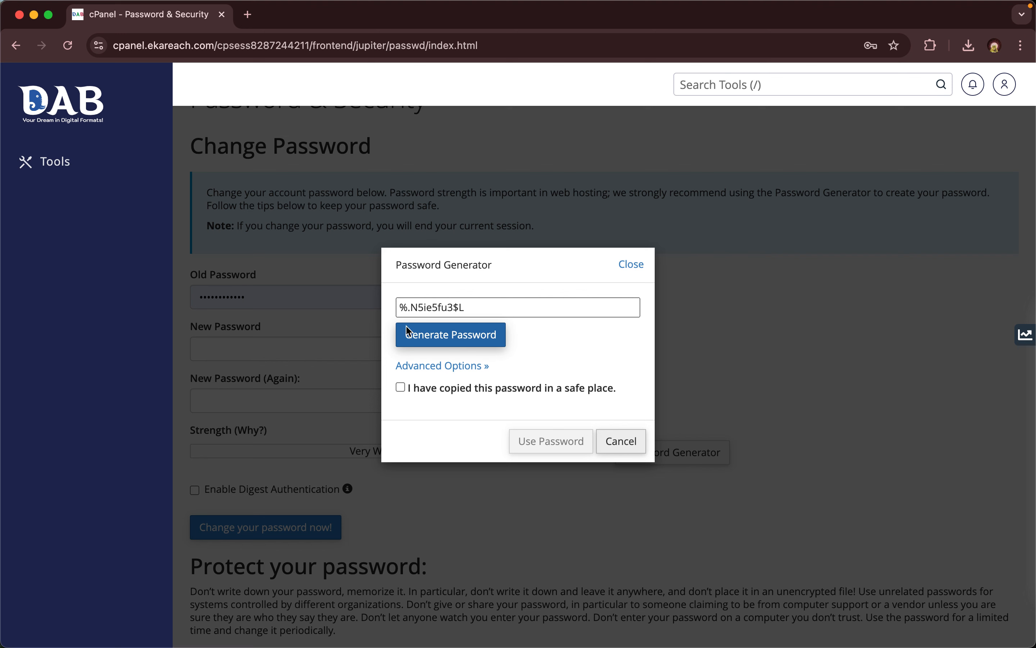
- Confirm the password was copied and use it in both fields, rated Very Strong (100/100)
{"action": "left_click", "coordinate": [401, 387]}
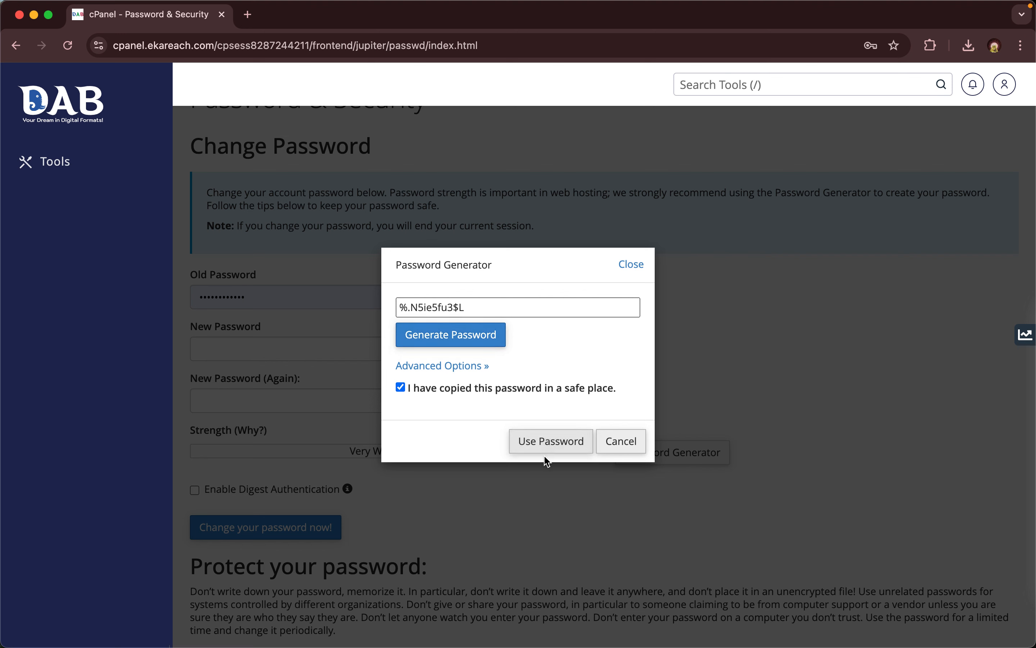
{"action": "left_click", "coordinate": [557, 440]}
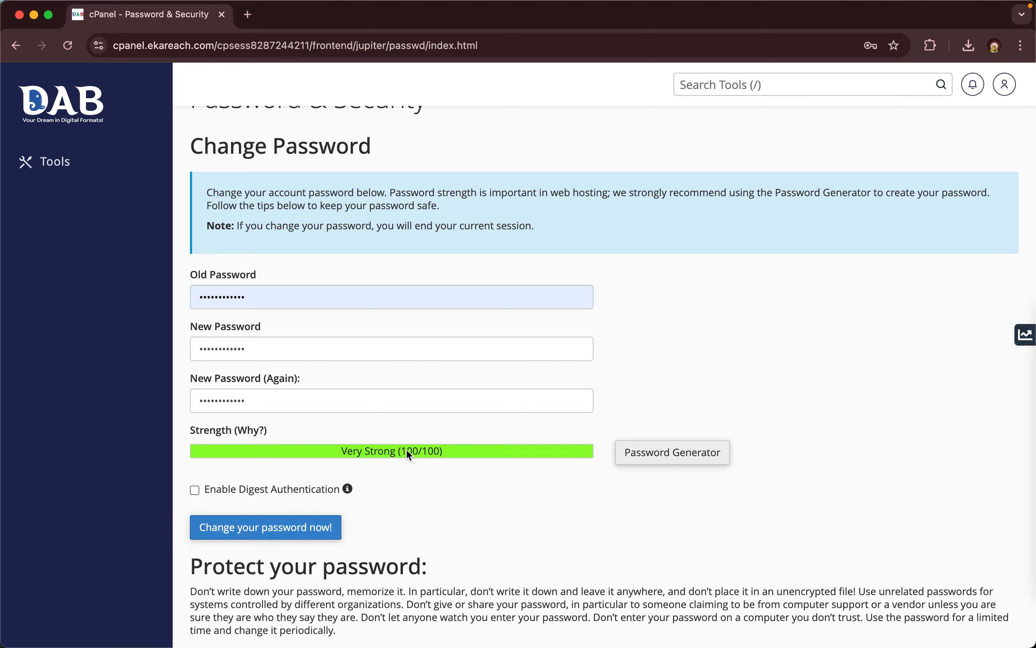
{"action": "scroll", "coordinate": [379, 497], "scroll_direction": "down", "scroll_amount": 3}
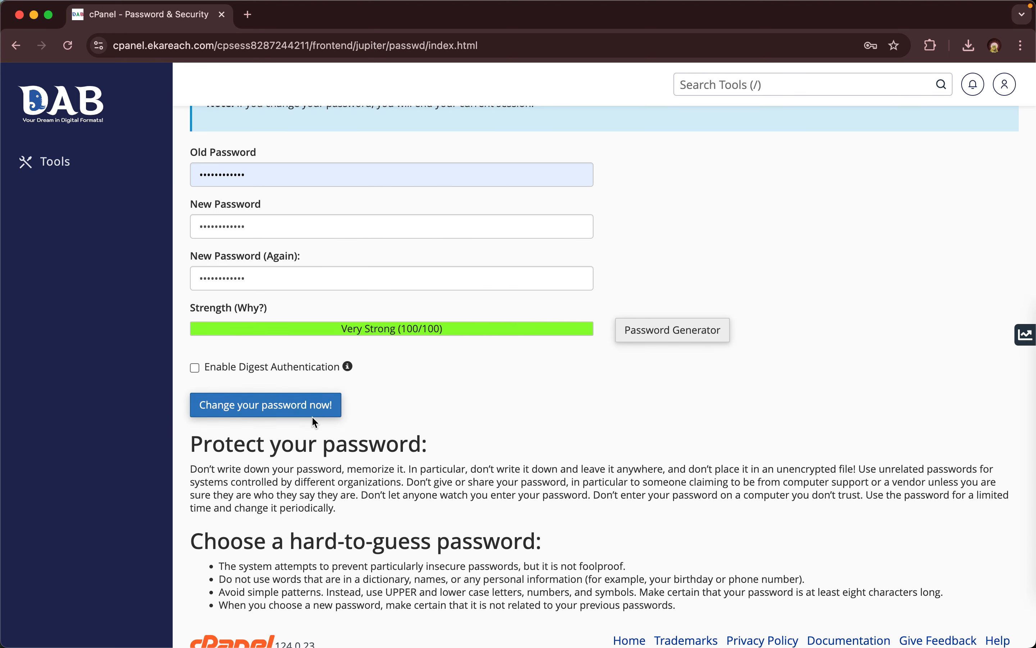
{"action": "scroll", "coordinate": [511, 424], "scroll_direction": "down", "scroll_amount": 1}
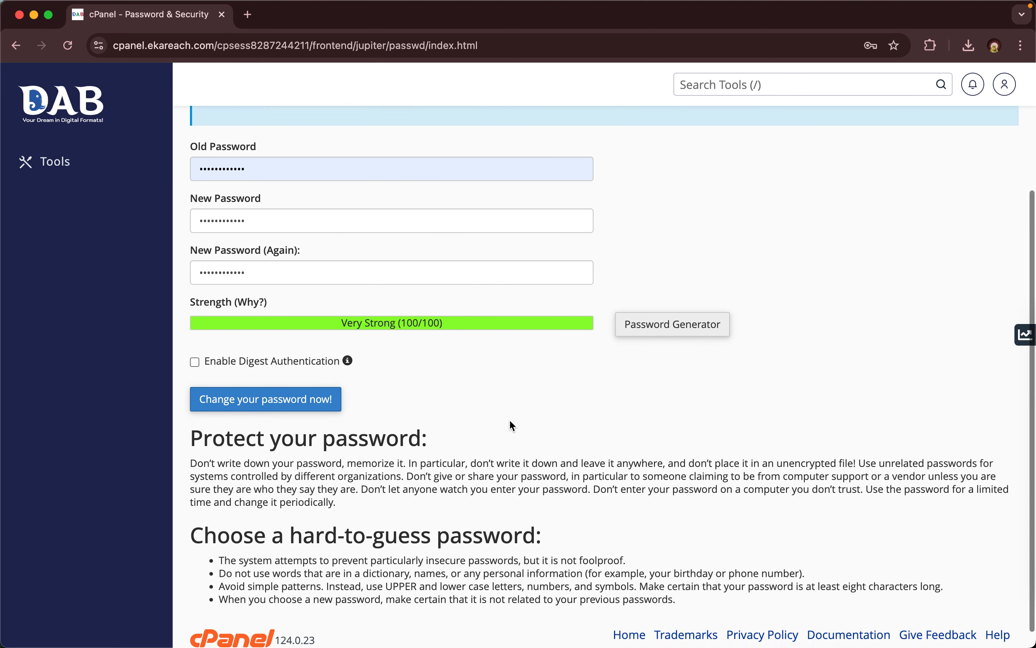
{"action": "scroll", "coordinate": [512, 425], "scroll_direction": "down", "scroll_amount": 2}
{"action": "scroll", "coordinate": [513, 425], "scroll_direction": "up", "scroll_amount": 5}
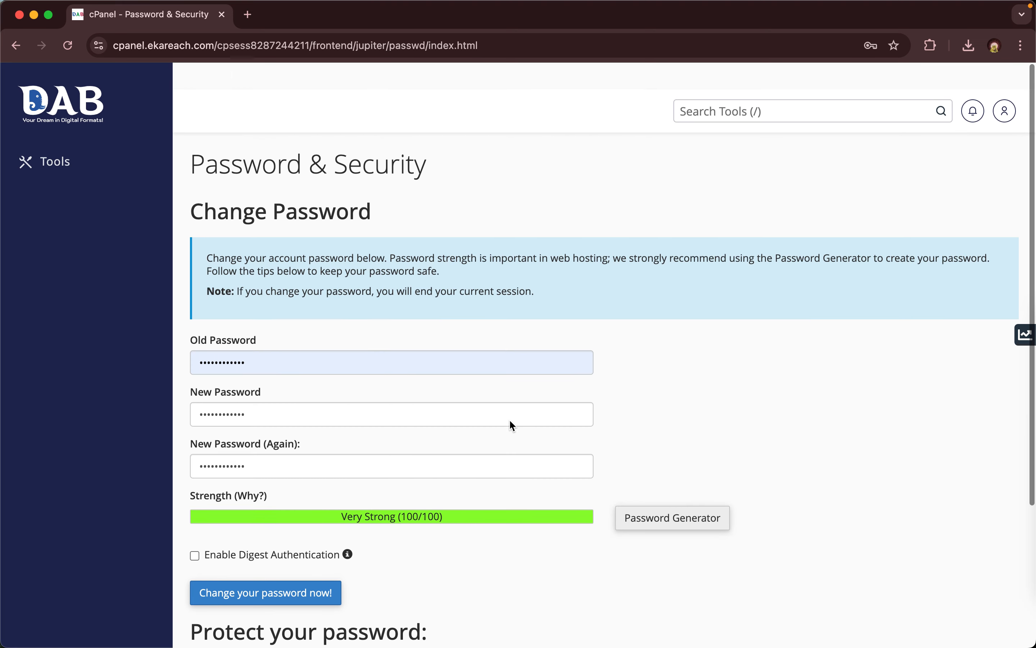
{"action": "left_click", "coordinate": [91, 126]}
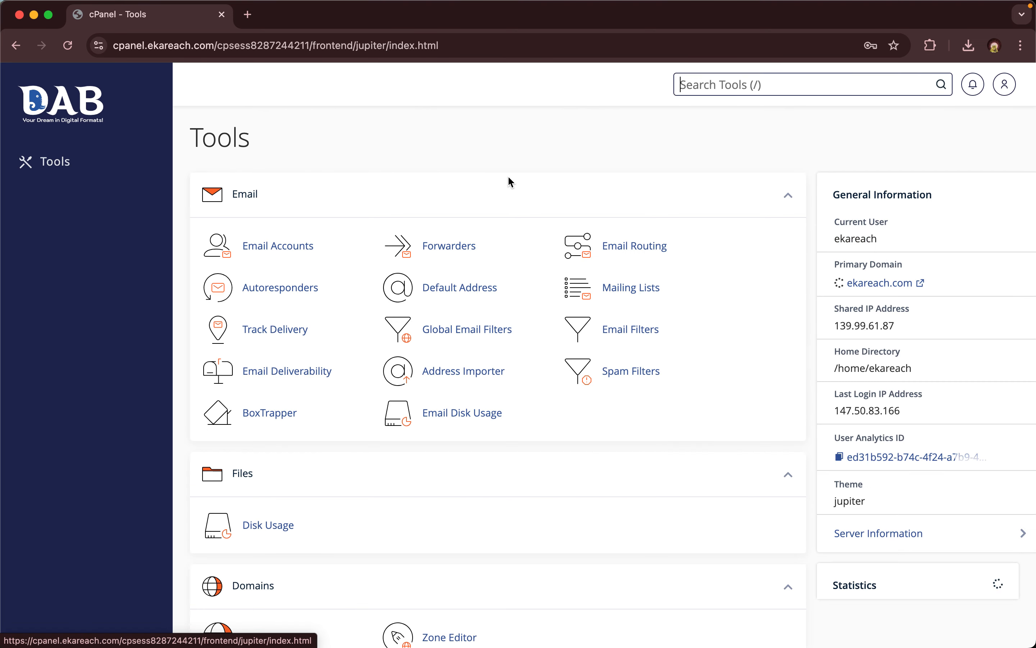
{"action": "scroll", "coordinate": [491, 205], "scroll_direction": "down", "scroll_amount": 2}
{"action": "scroll", "coordinate": [492, 205], "scroll_direction": "up", "scroll_amount": 3}
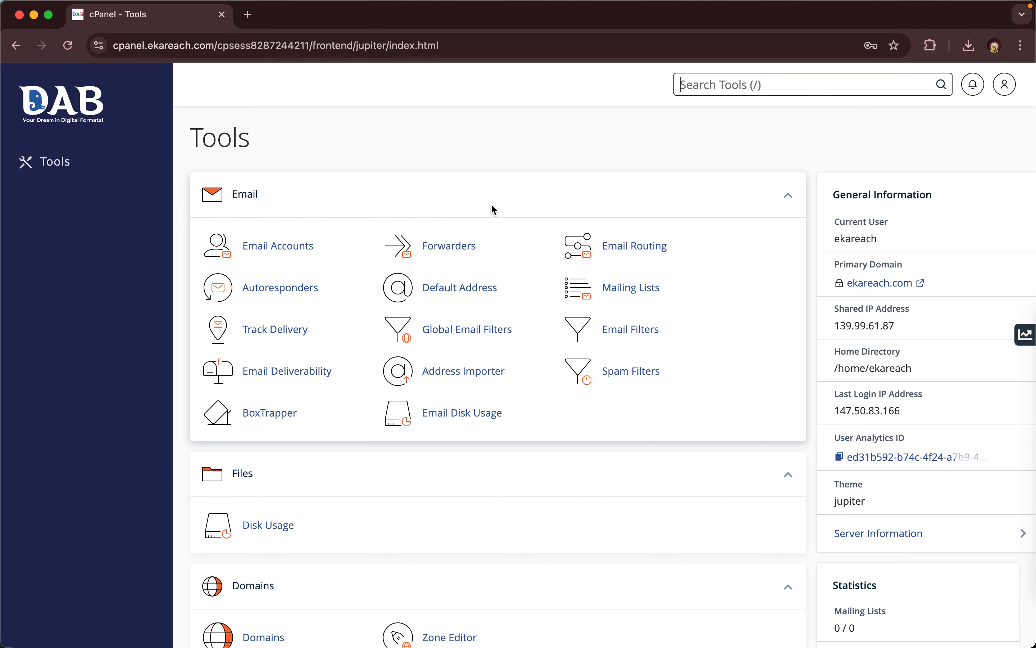
{"action": "scroll", "coordinate": [444, 324], "scroll_direction": "down", "scroll_amount": 10}
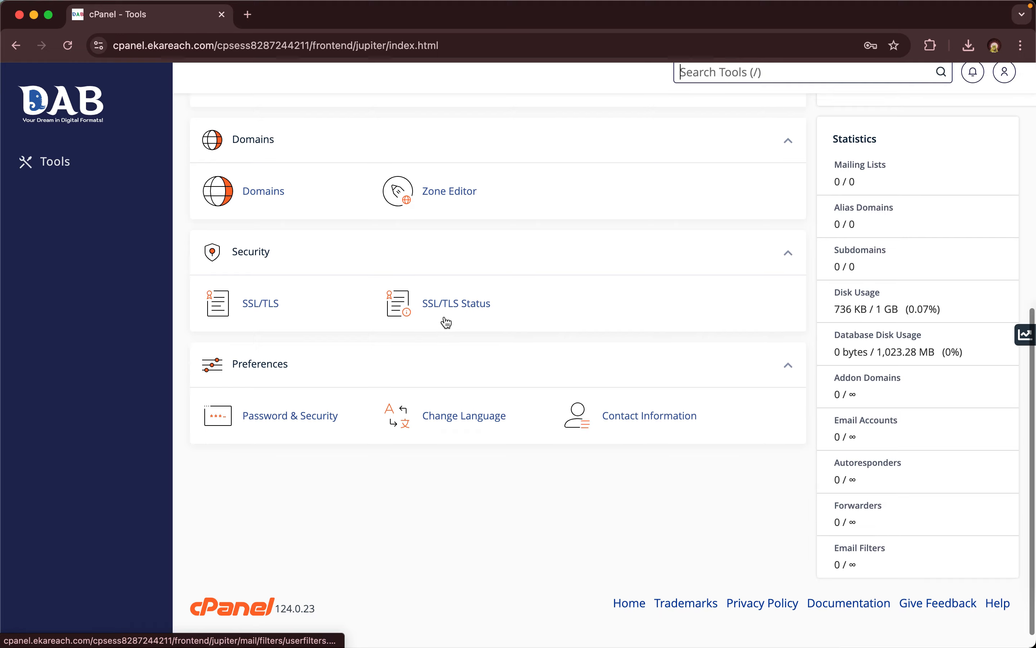
{"action": "left_click", "coordinate": [91, 113]}
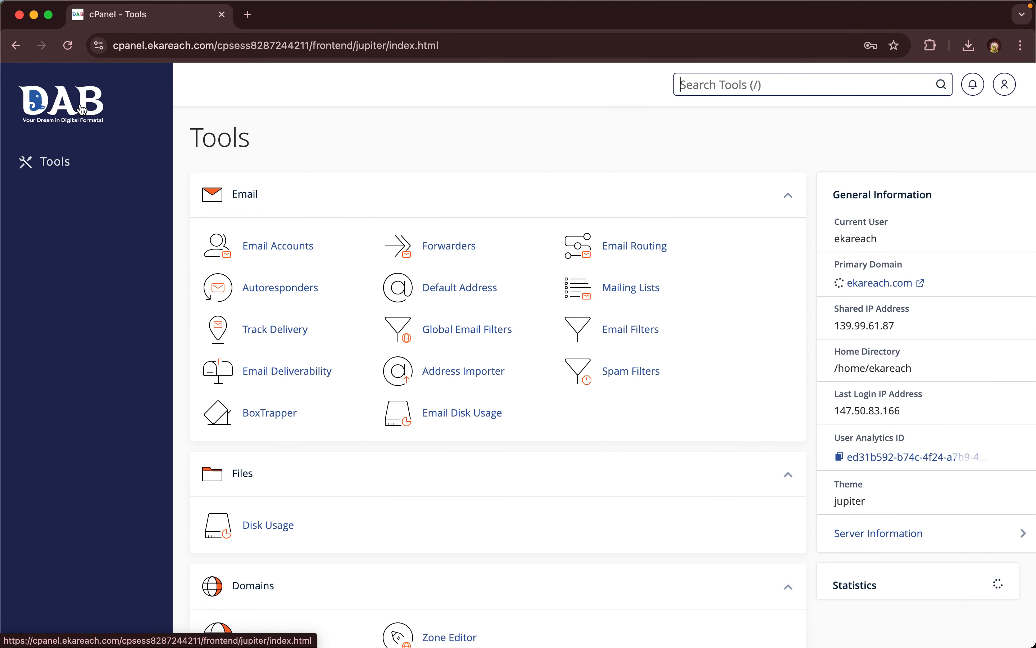
{"action": "scroll", "coordinate": [266, 285], "scroll_direction": "down", "scroll_amount": 10}
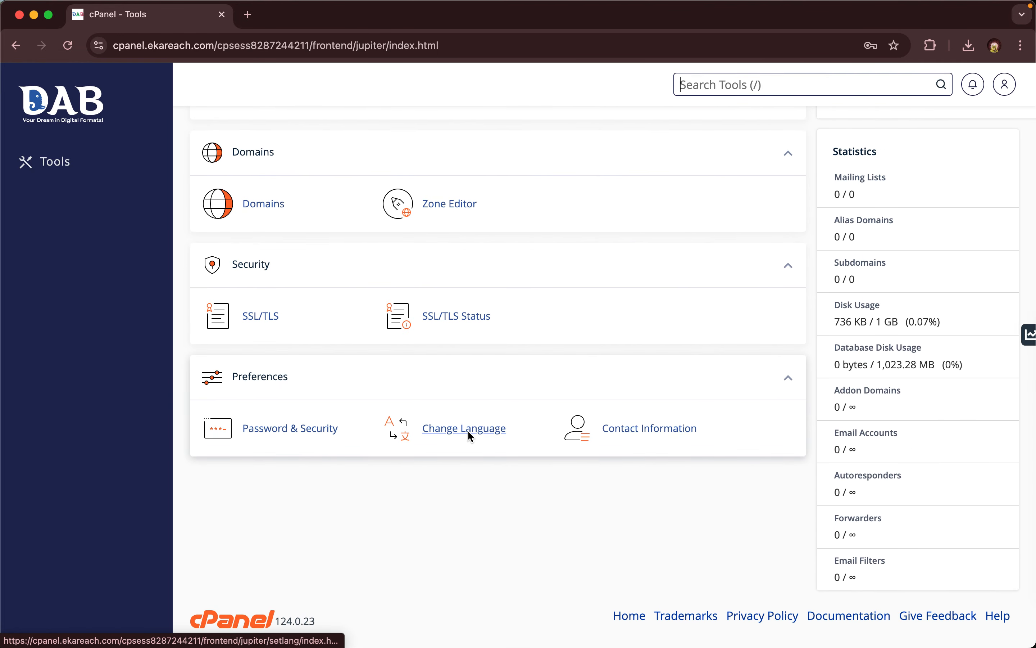
{"action": "left_click", "coordinate": [470, 433]}
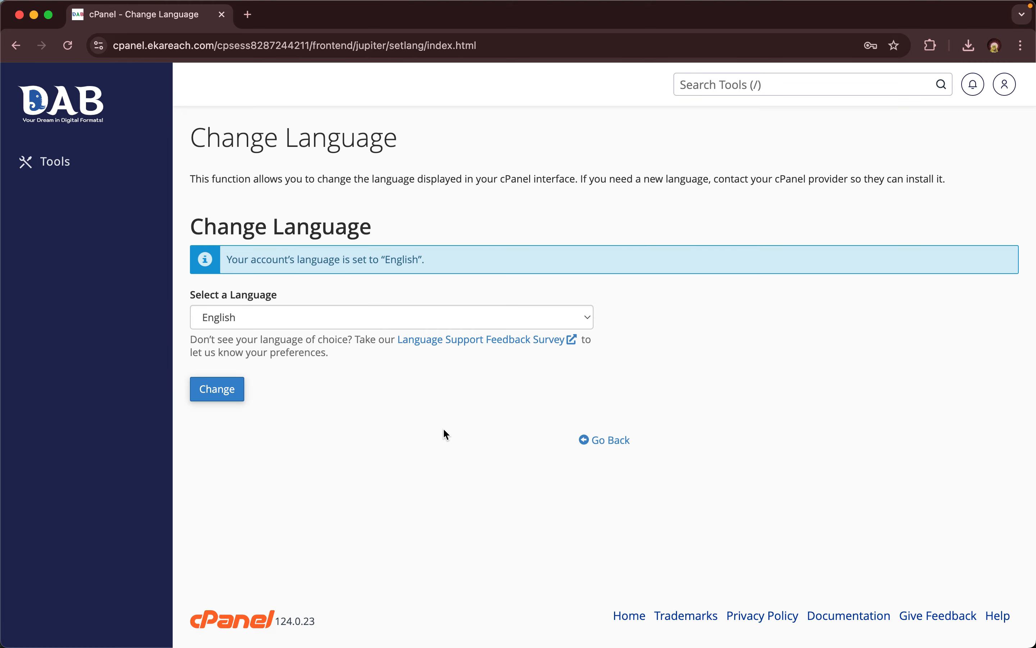
{"action": "left_click", "coordinate": [452, 319]}
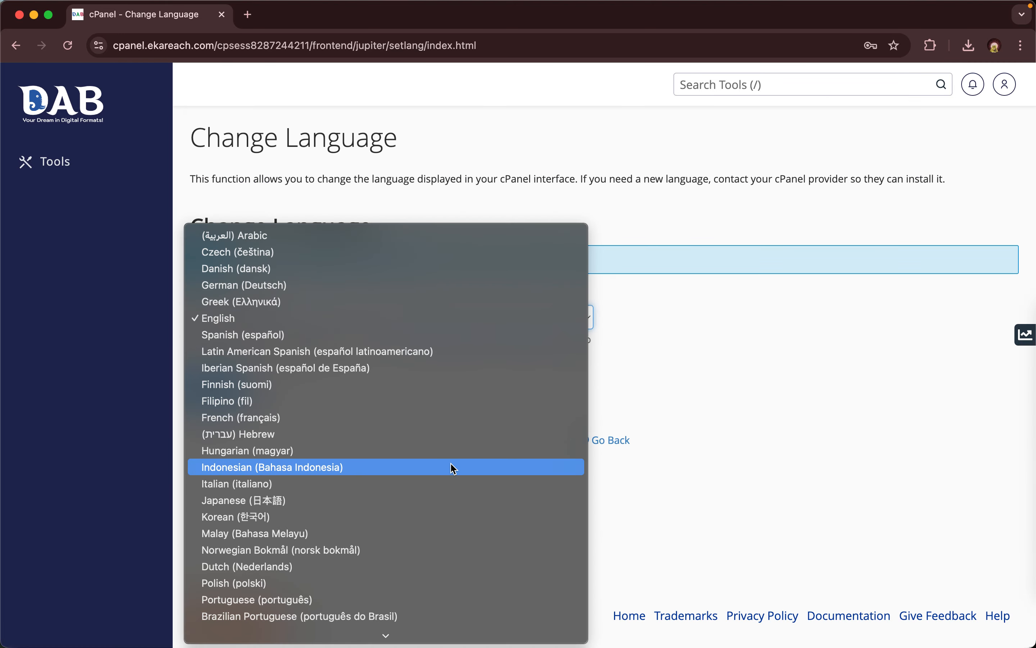
{"action": "scroll", "coordinate": [452, 469], "scroll_direction": "down", "scroll_amount": 3}
{"action": "left_click", "coordinate": [818, 311]}
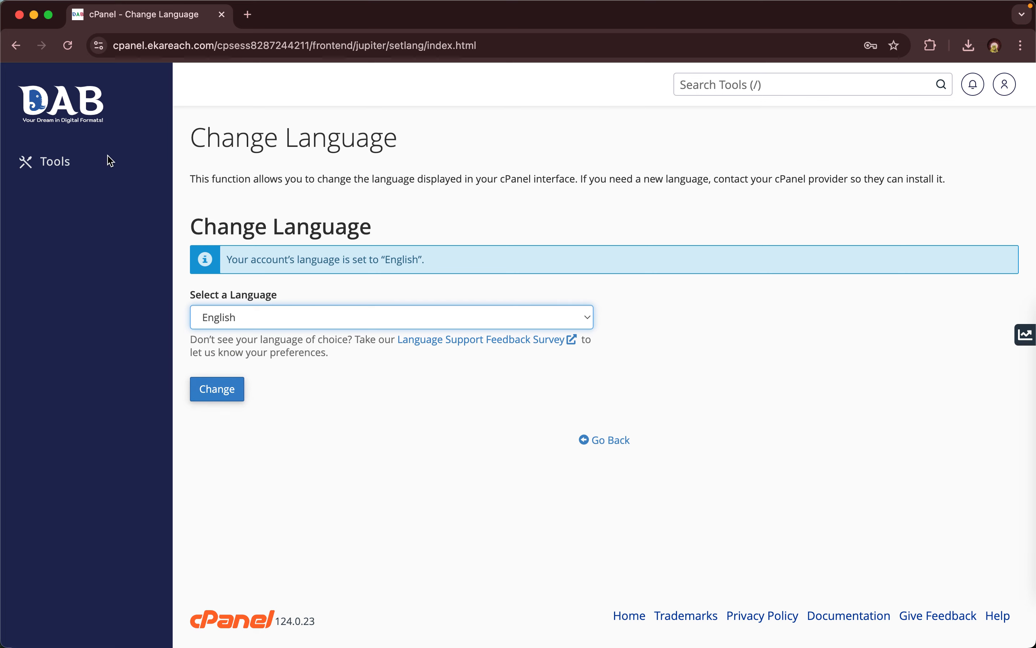
{"action": "left_click", "coordinate": [74, 109]}
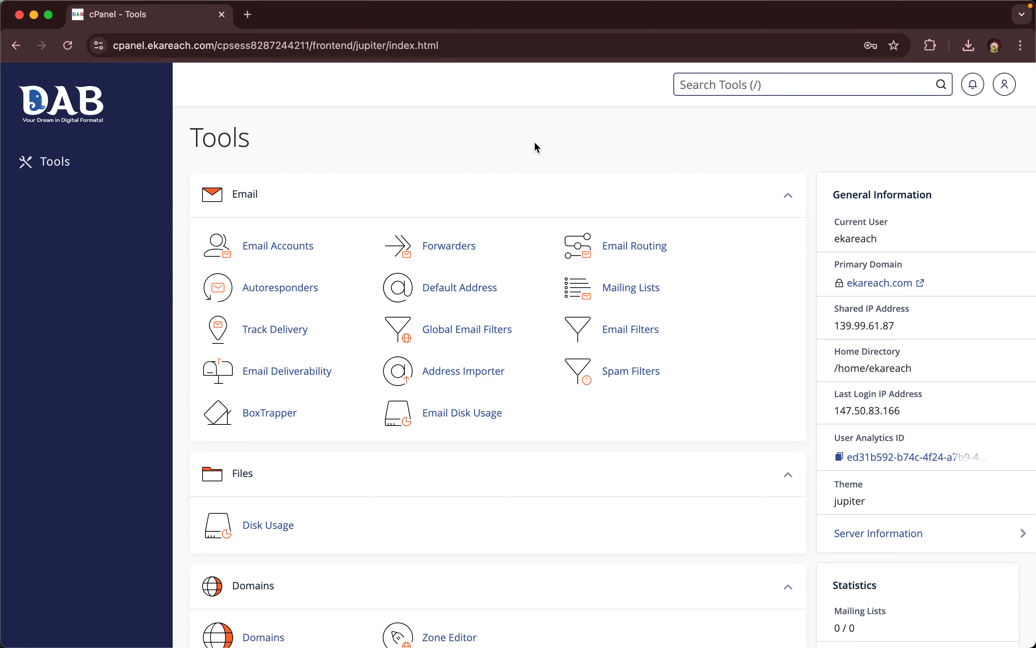
{"action": "scroll", "coordinate": [535, 142], "scroll_direction": "down", "scroll_amount": 10}
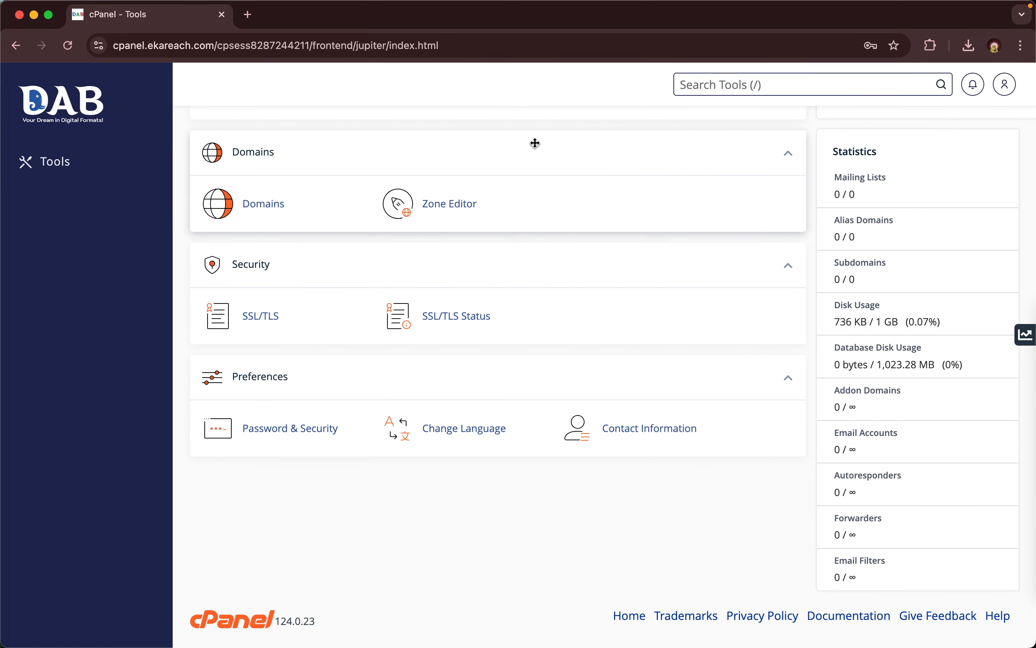
{"action": "scroll", "coordinate": [535, 143], "scroll_direction": "up", "scroll_amount": 3}
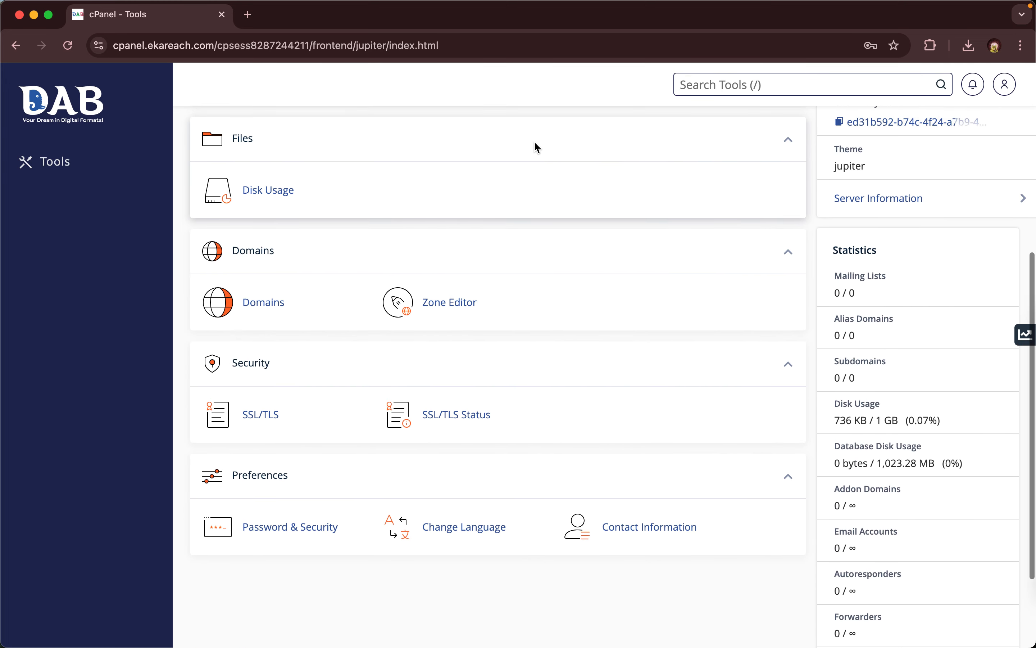
{"action": "scroll", "coordinate": [535, 144], "scroll_direction": "up", "scroll_amount": 2}
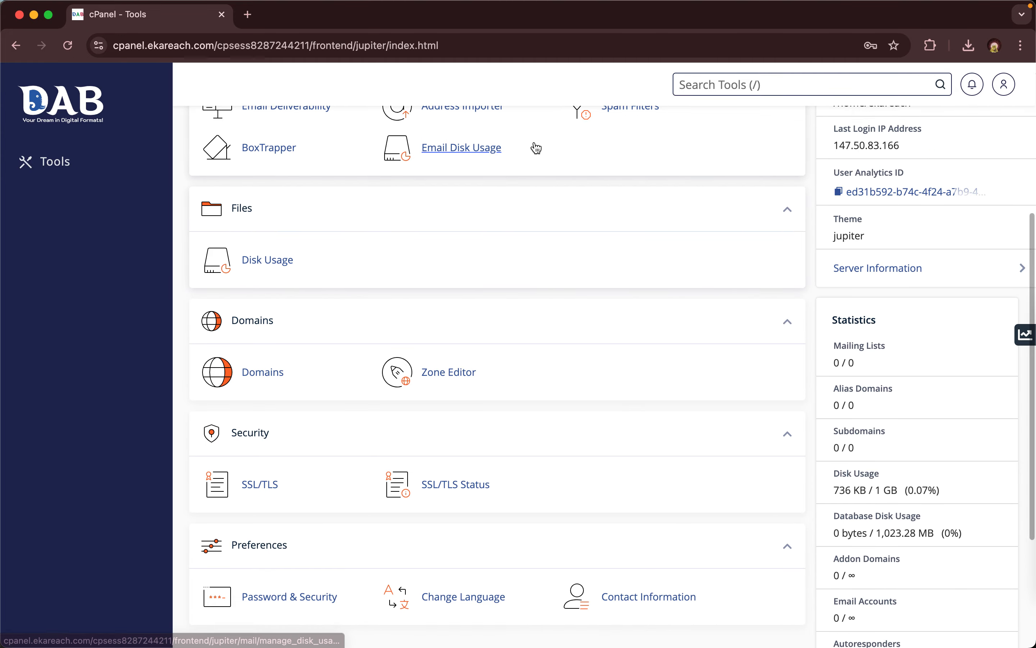
{"action": "scroll", "coordinate": [535, 144], "scroll_direction": "up", "scroll_amount": 5}
{"action": "scroll", "coordinate": [535, 148], "scroll_direction": "up", "scroll_amount": 2}
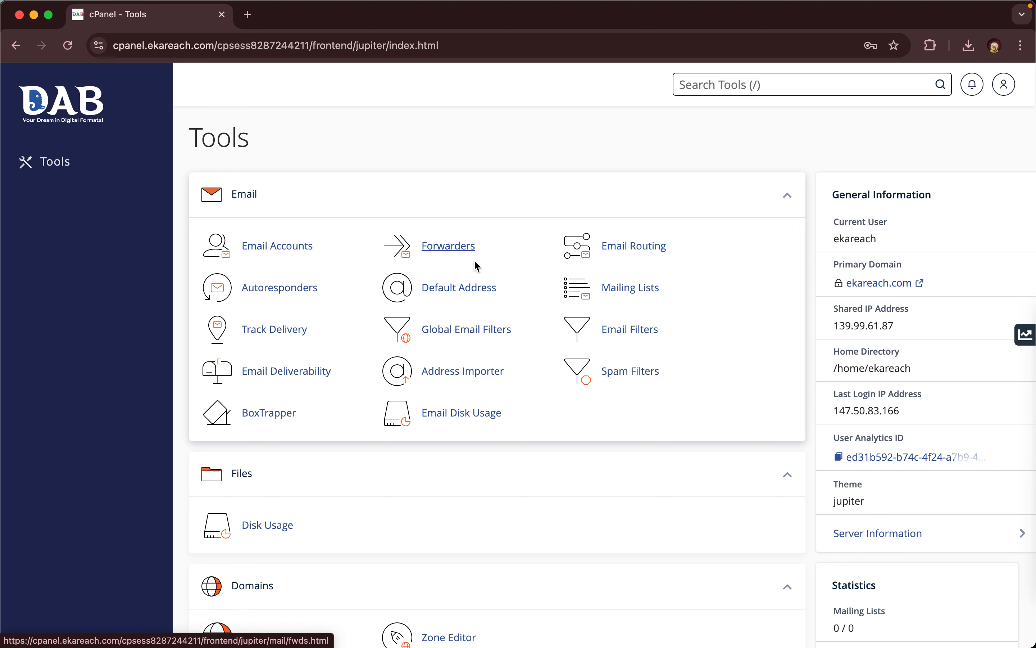
- Create mailbox 'test' on ekareach.com with a generated password and the default 1 GB quota
{"action": "left_click", "coordinate": [291, 252]}
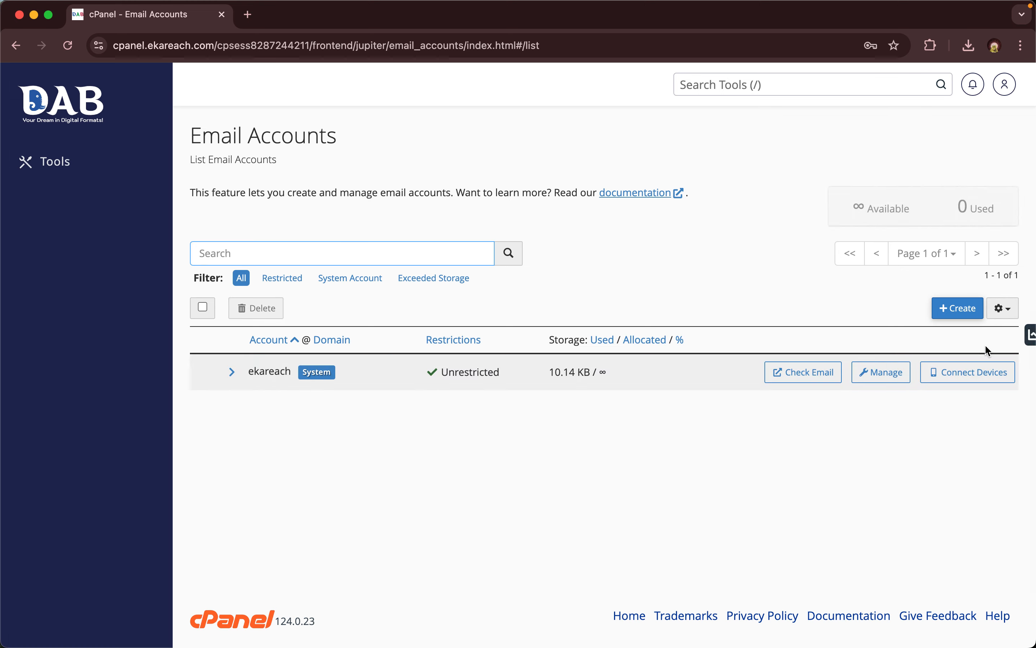
{"action": "left_click", "coordinate": [964, 310]}
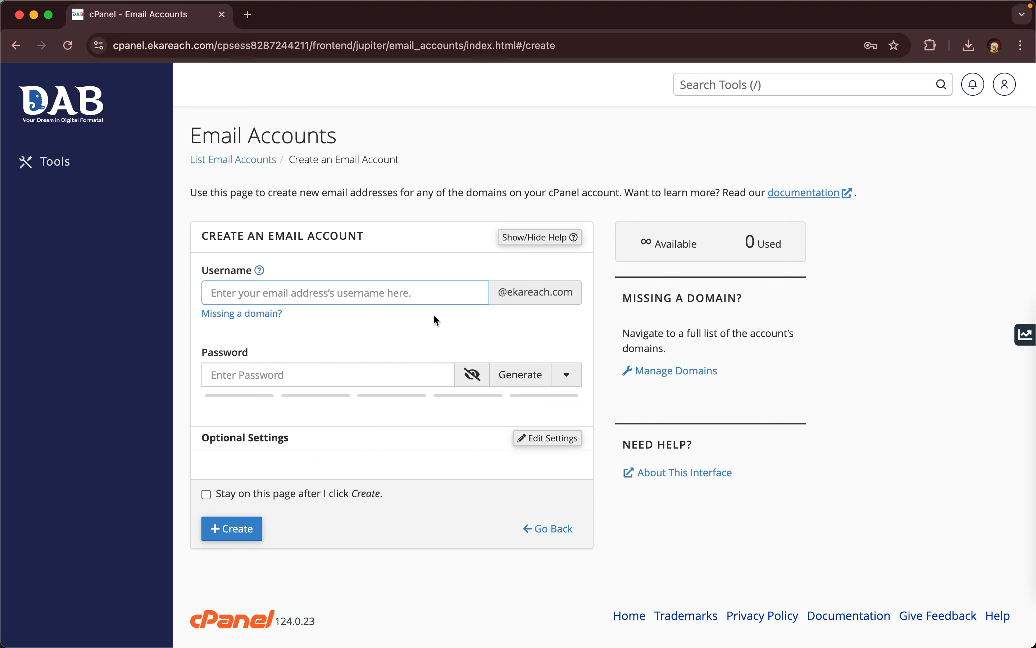
{"action": "type", "text": "test"}
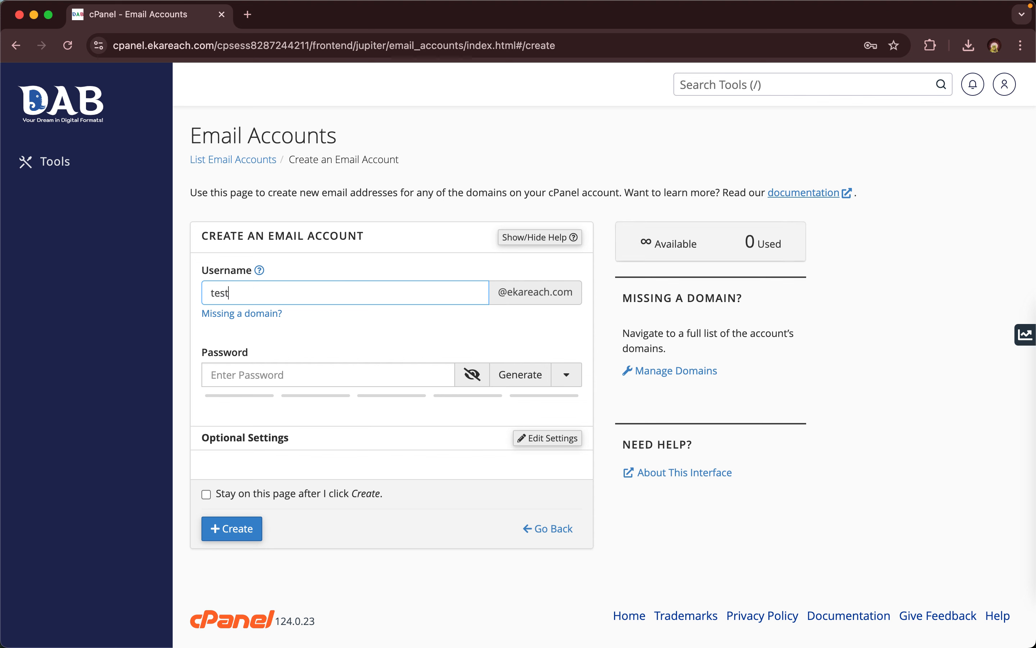
{"action": "left_click", "coordinate": [541, 370]}
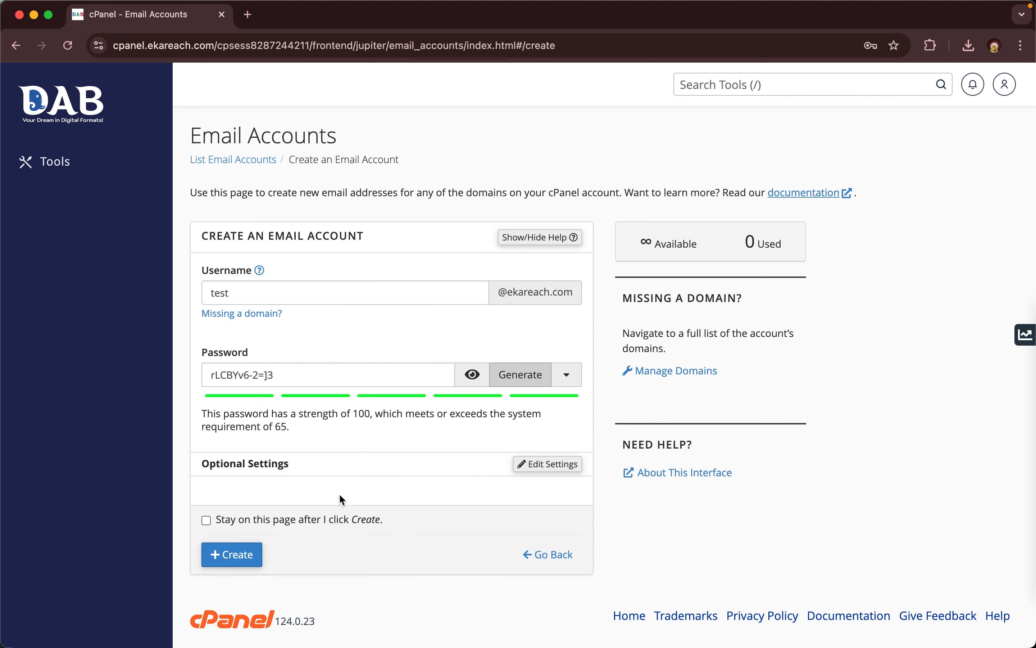
{"action": "left_click", "coordinate": [352, 365]}
{"action": "key", "text": "super+a"}
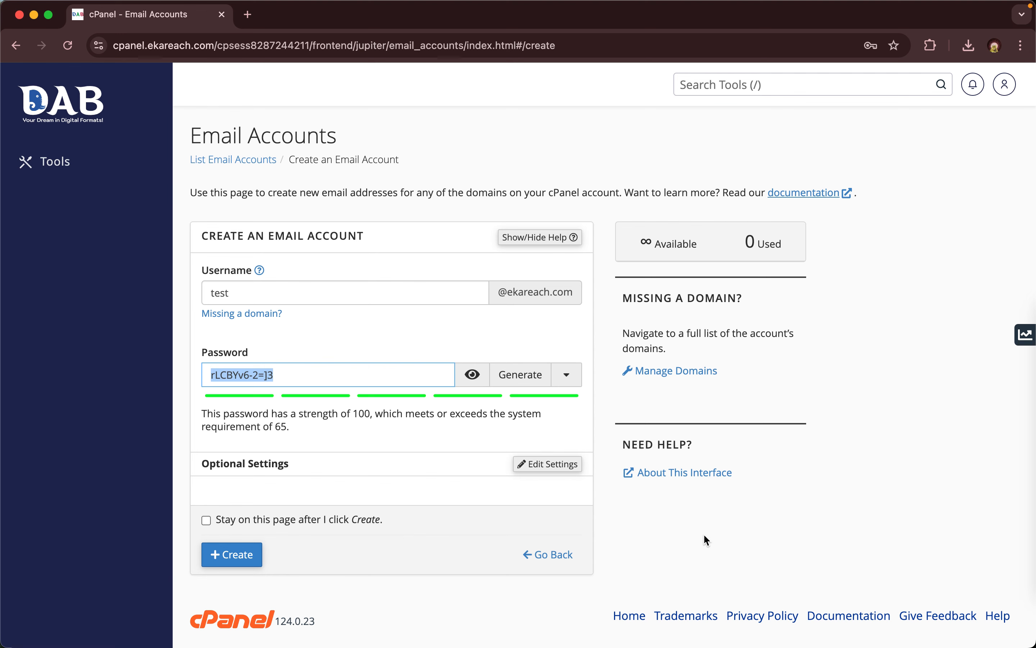
{"action": "left_click", "coordinate": [225, 564]}
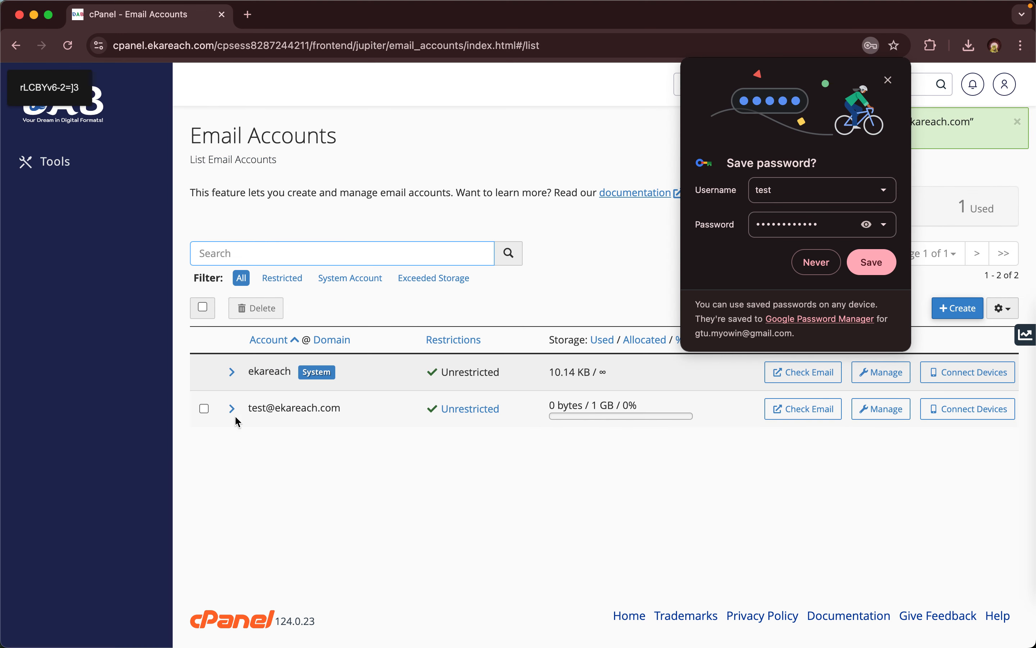
- Dismiss Chrome's save-password prompt and open the test mailbox in Webmail in a new tab
{"action": "triple_click", "coordinate": [261, 408]}
{"action": "left_click", "coordinate": [289, 416]}
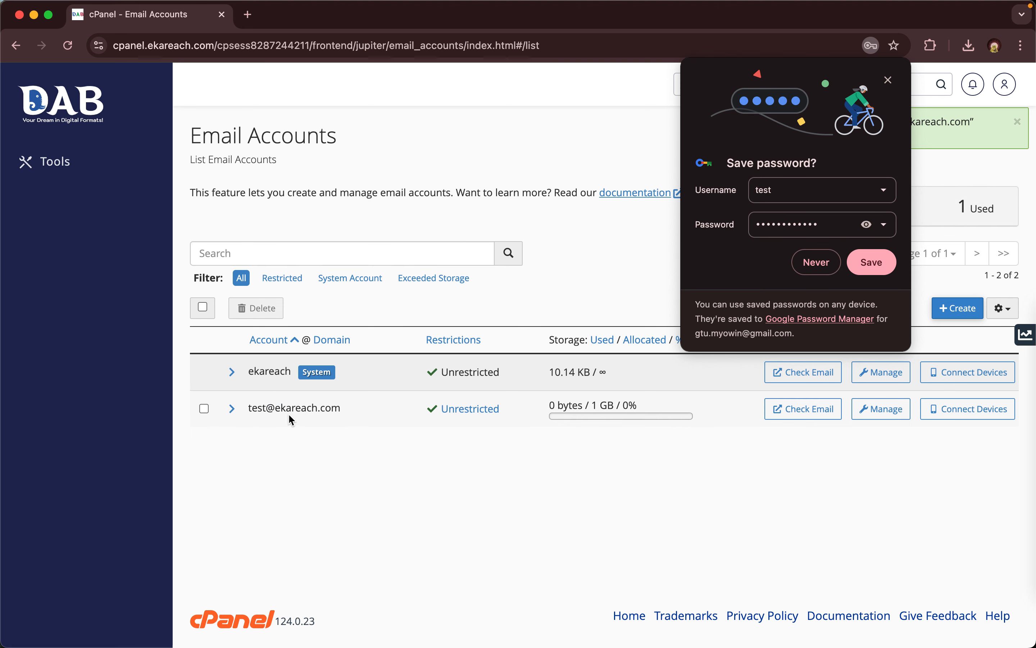
{"action": "left_click", "coordinate": [891, 78]}
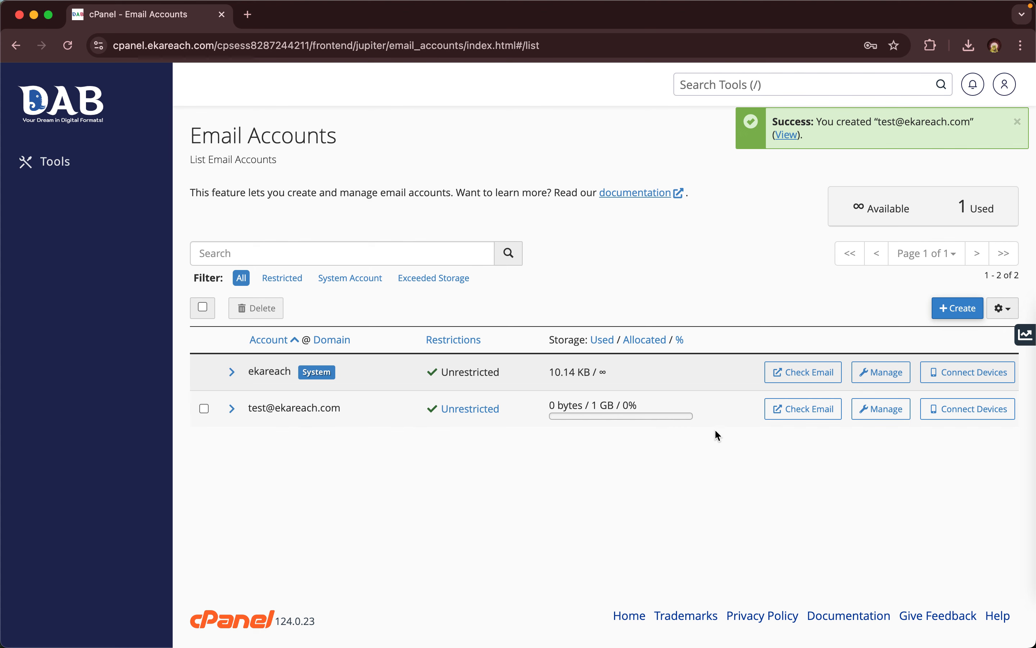
{"action": "left_click", "coordinate": [817, 416]}
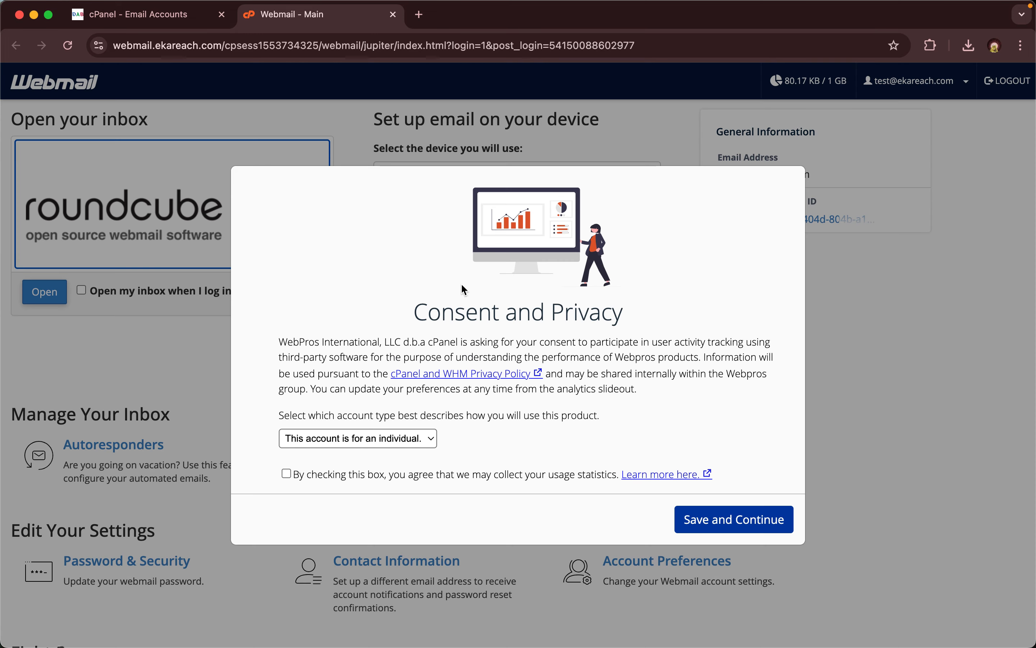
{"action": "left_click", "coordinate": [393, 15]}
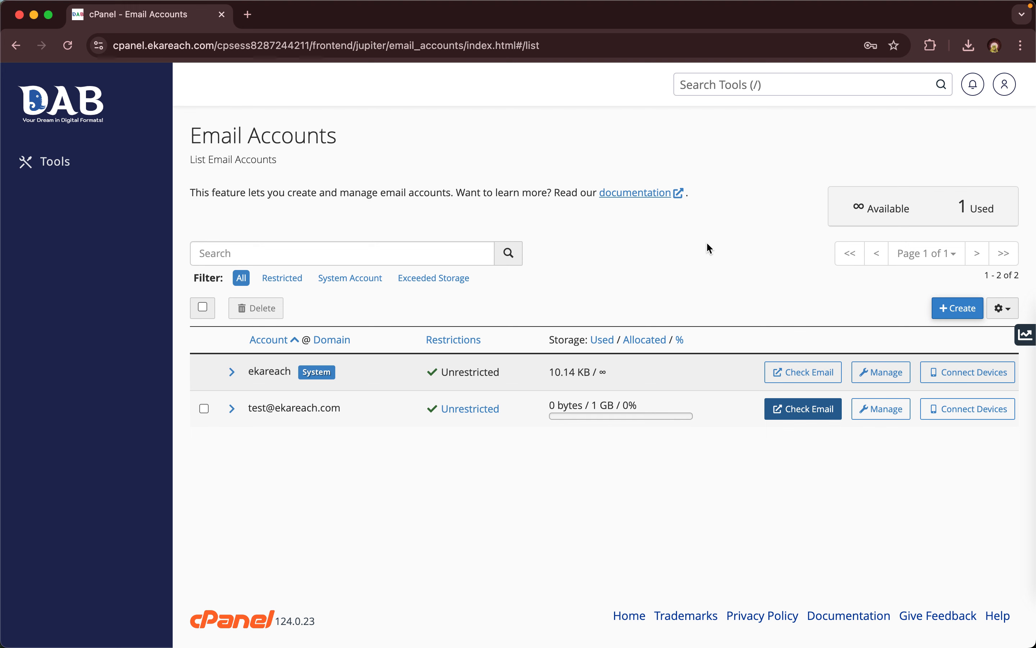
- Open the test account's management page and generate a new random password
{"action": "left_click", "coordinate": [778, 515]}
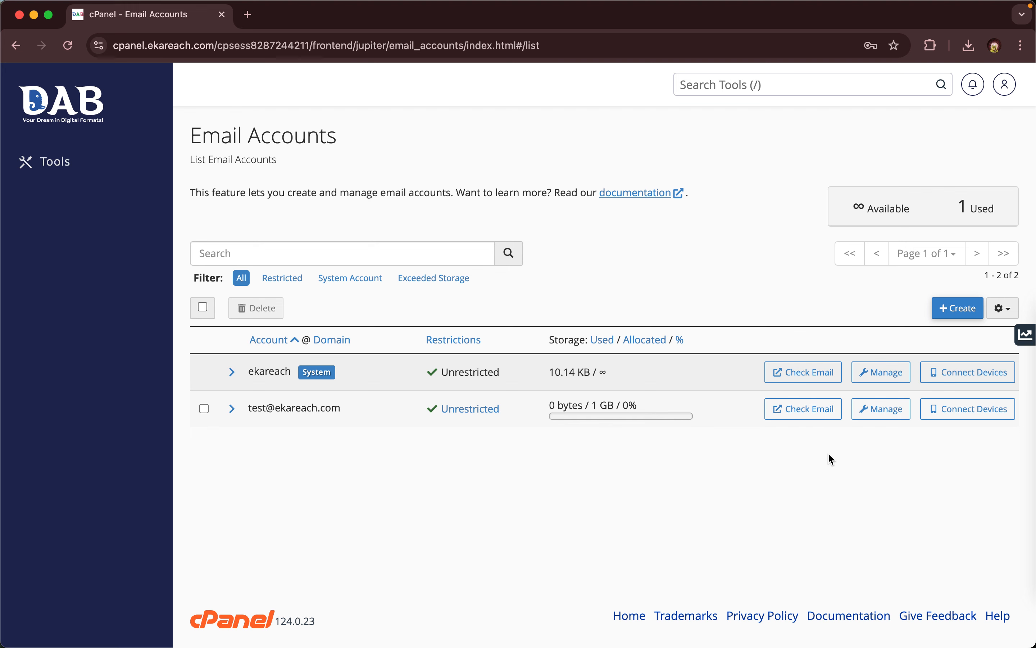
{"action": "left_click", "coordinate": [881, 418]}
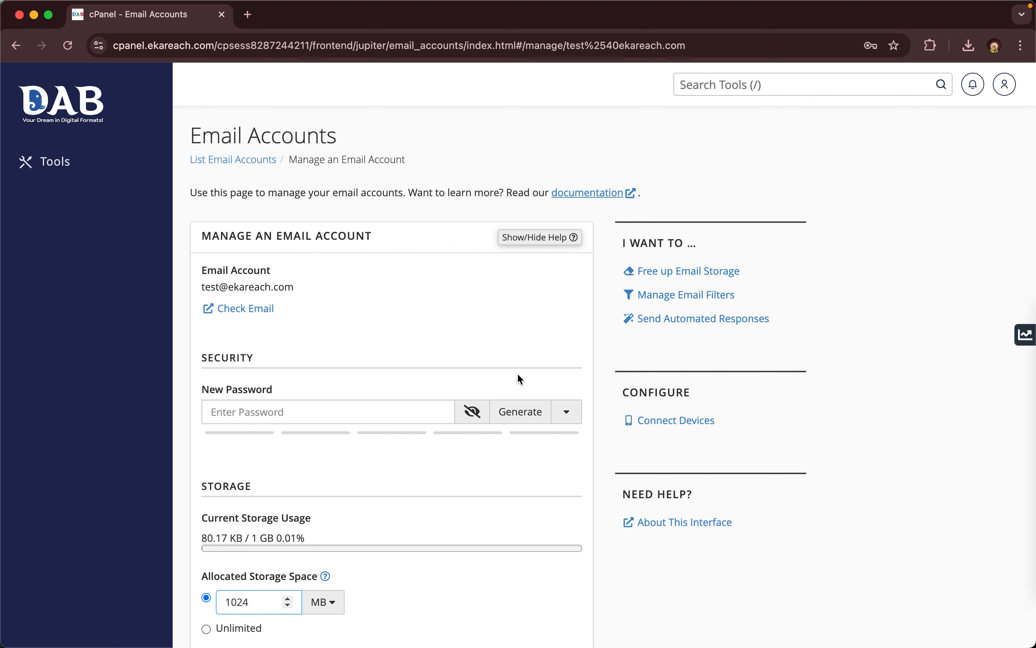
{"action": "scroll", "coordinate": [518, 365], "scroll_direction": "down", "scroll_amount": 2}
{"action": "left_click", "coordinate": [520, 340]}
{"action": "scroll", "coordinate": [520, 345], "scroll_direction": "down", "scroll_amount": 3}
{"action": "scroll", "coordinate": [520, 349], "scroll_direction": "down", "scroll_amount": 3}
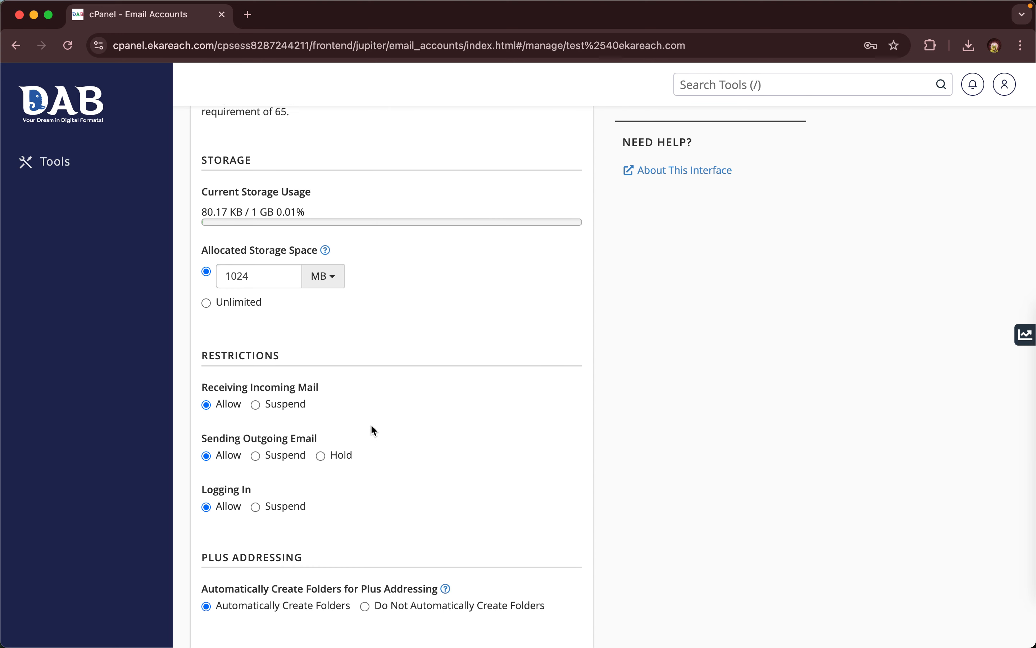
{"action": "scroll", "coordinate": [373, 430], "scroll_direction": "down", "scroll_amount": 3}
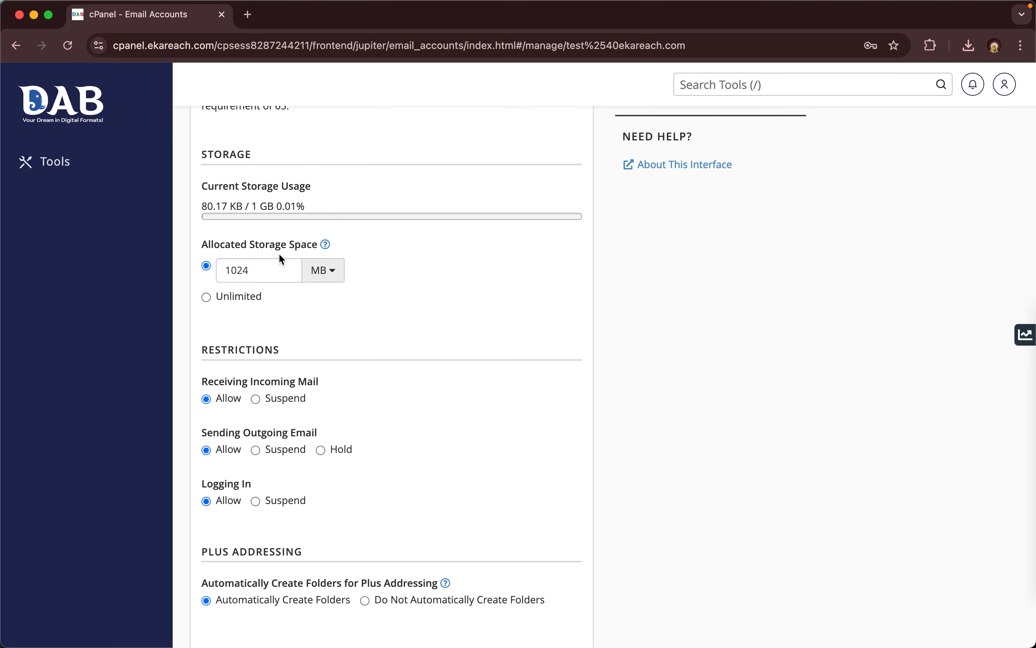
- Set the account's storage to Unlimited and return to the Tools home page
{"action": "left_click", "coordinate": [244, 296]}
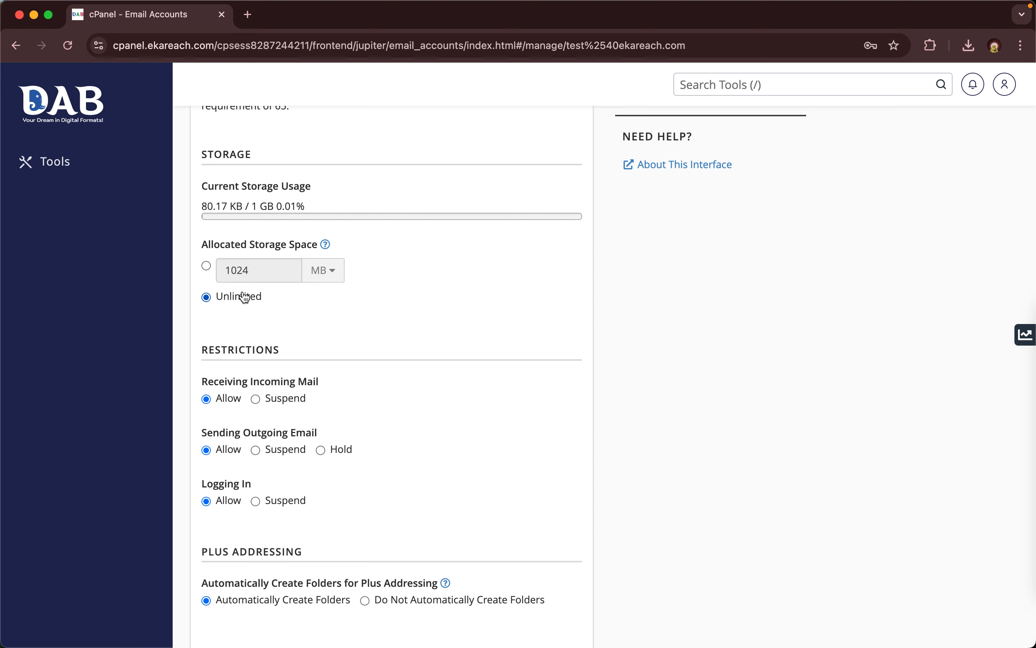
{"action": "scroll", "coordinate": [245, 297], "scroll_direction": "up", "scroll_amount": 1}
{"action": "scroll", "coordinate": [245, 297], "scroll_direction": "up", "scroll_amount": 1}
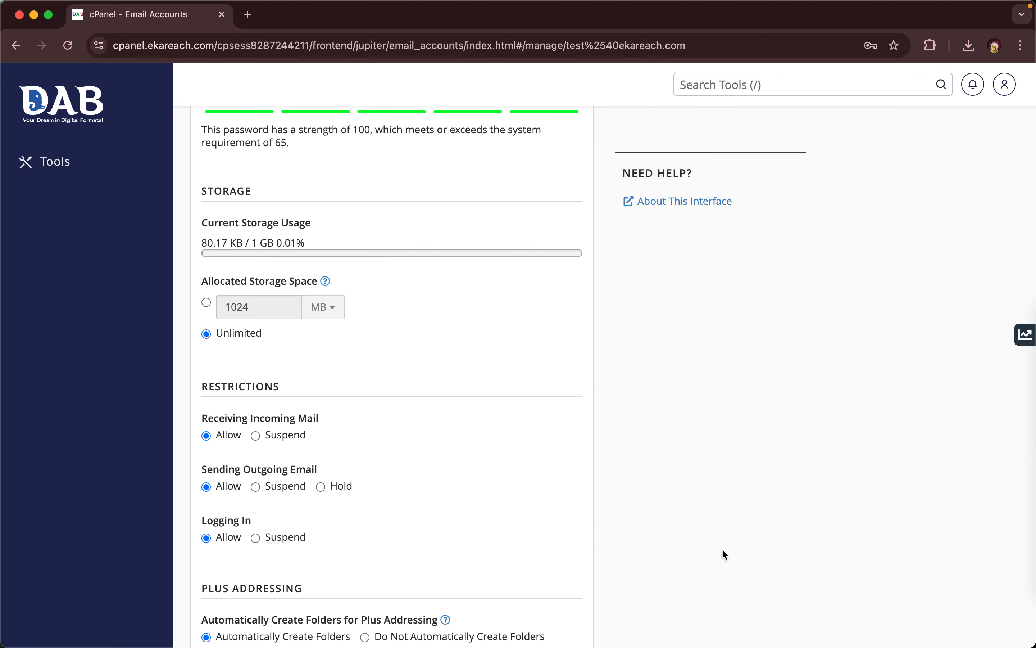
{"action": "left_click", "coordinate": [61, 117]}
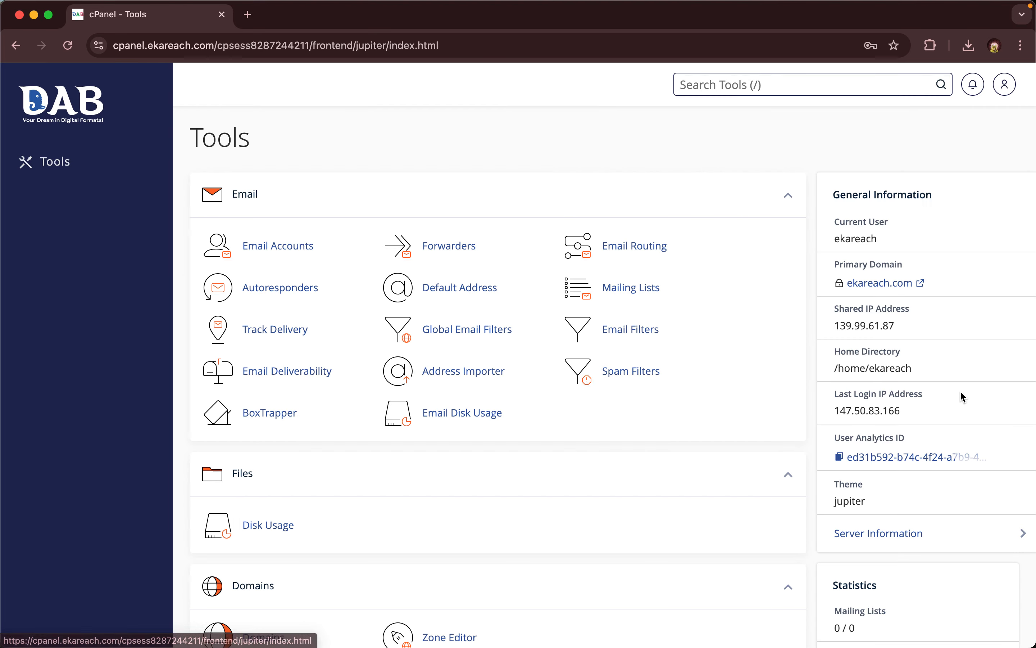
{"action": "scroll", "coordinate": [949, 428], "scroll_direction": "down", "scroll_amount": 5}
{"action": "scroll", "coordinate": [949, 427], "scroll_direction": "down", "scroll_amount": 2}
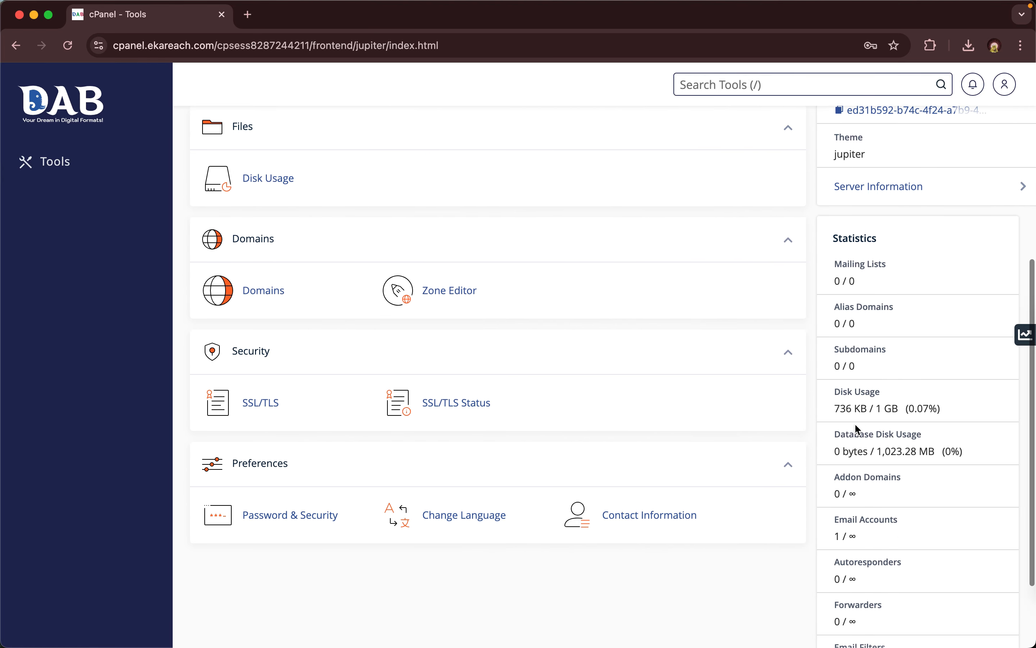
{"action": "left_click_drag", "start_coordinate": [827, 391], "coordinate": [946, 412]}
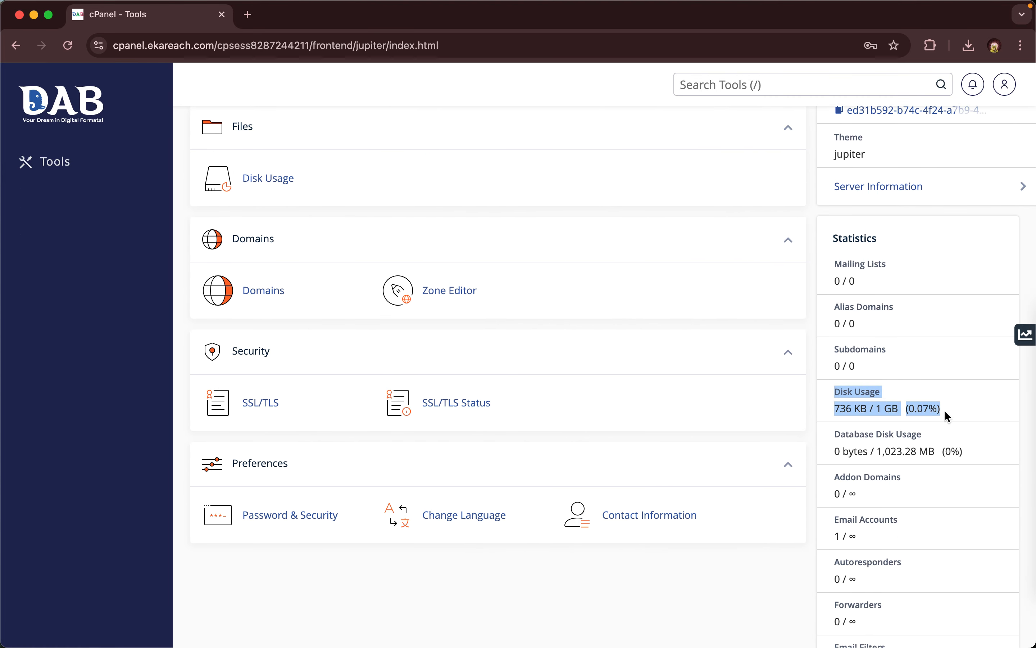
{"action": "scroll", "coordinate": [945, 409], "scroll_direction": "up", "scroll_amount": 8}
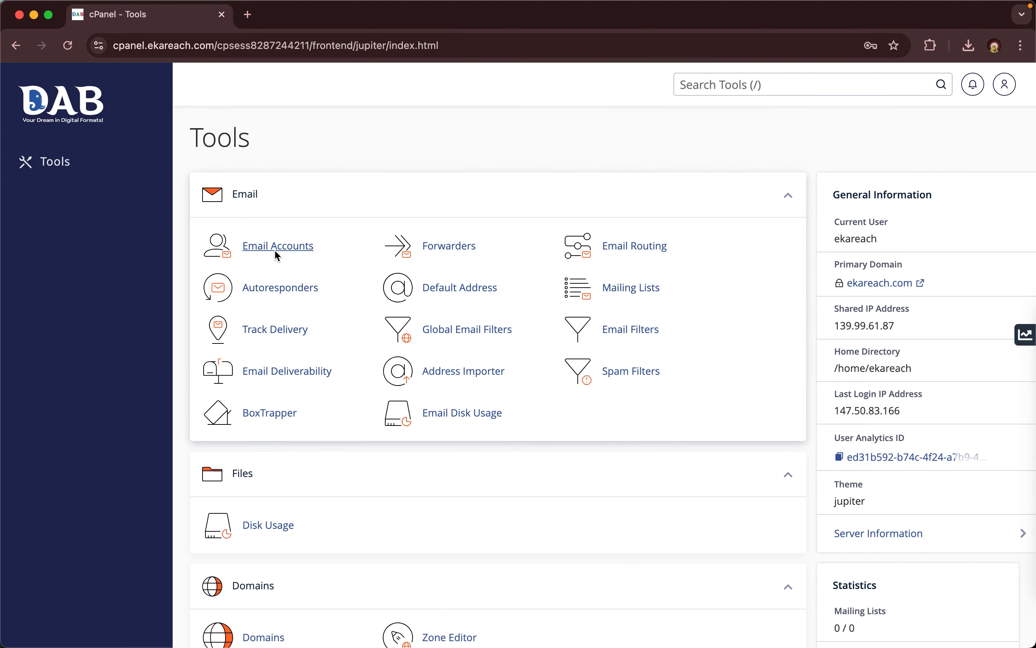
{"action": "left_click", "coordinate": [275, 250]}
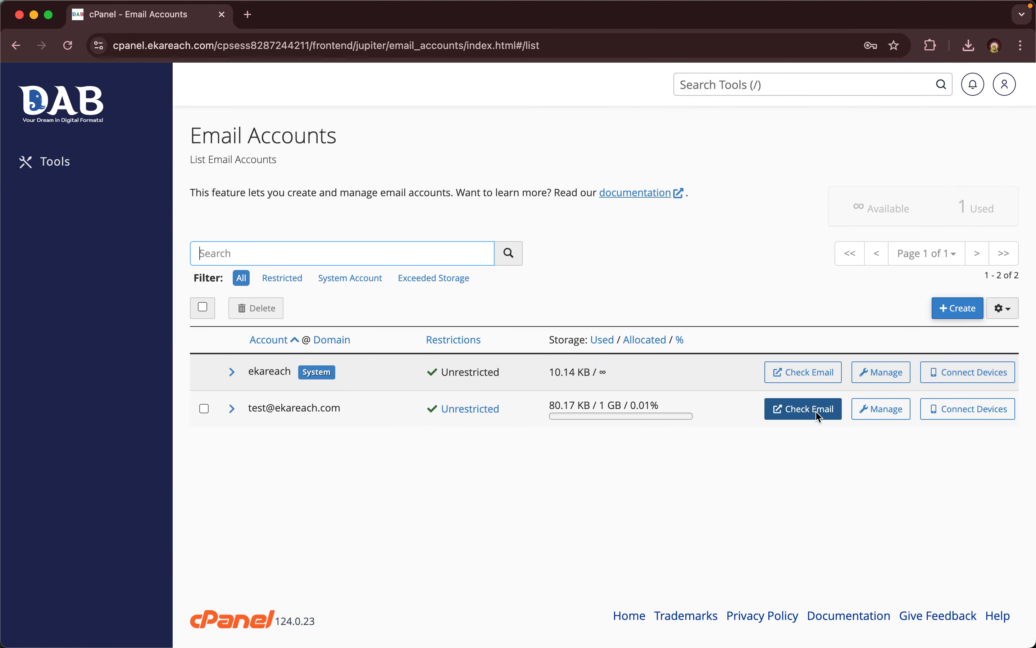
{"action": "left_click", "coordinate": [870, 408]}
{"action": "scroll", "coordinate": [399, 461], "scroll_direction": "down", "scroll_amount": 2}
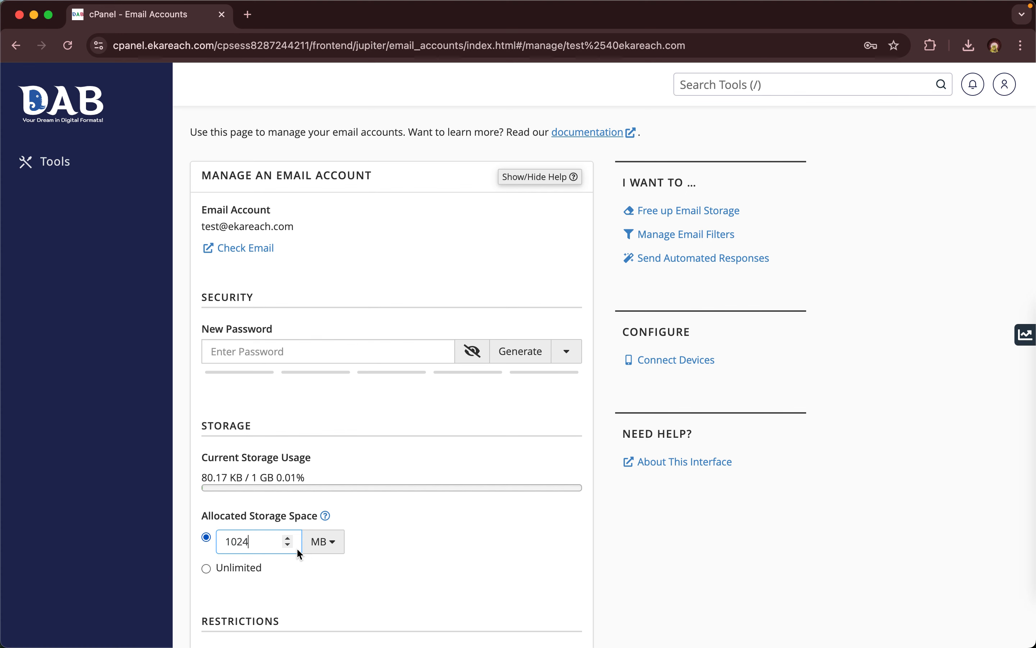
- Change storage from 1024 MB to 1 GB, then select Unlimited allocated storage
{"action": "scroll", "coordinate": [298, 550], "scroll_direction": "down", "scroll_amount": 3}
{"action": "scroll", "coordinate": [298, 551], "scroll_direction": "down", "scroll_amount": 1}
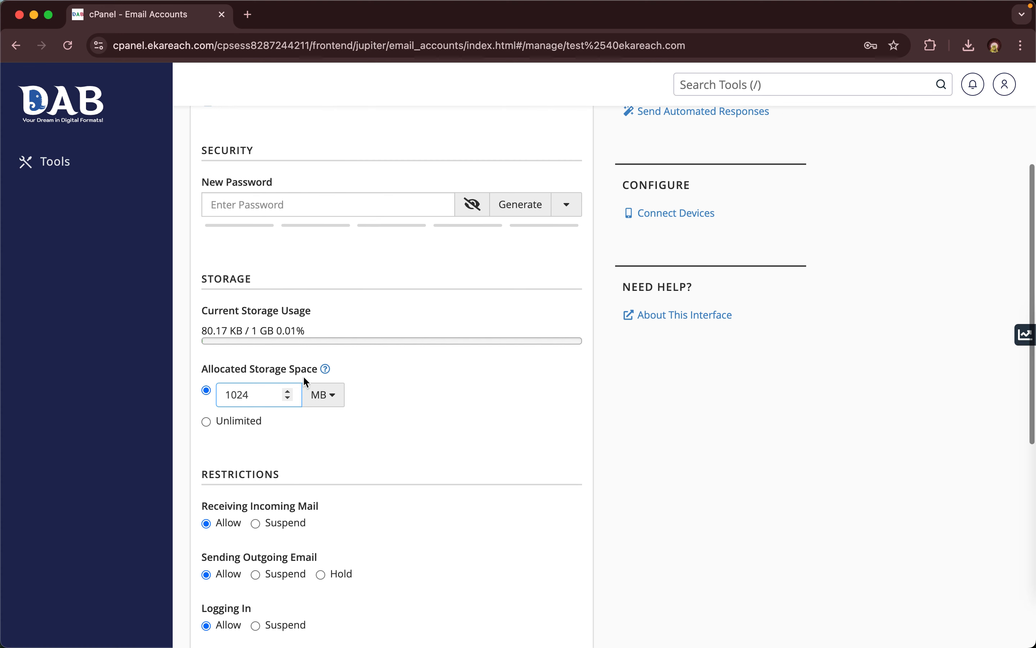
{"action": "left_click", "coordinate": [323, 395]}
{"action": "left_click", "coordinate": [323, 441]}
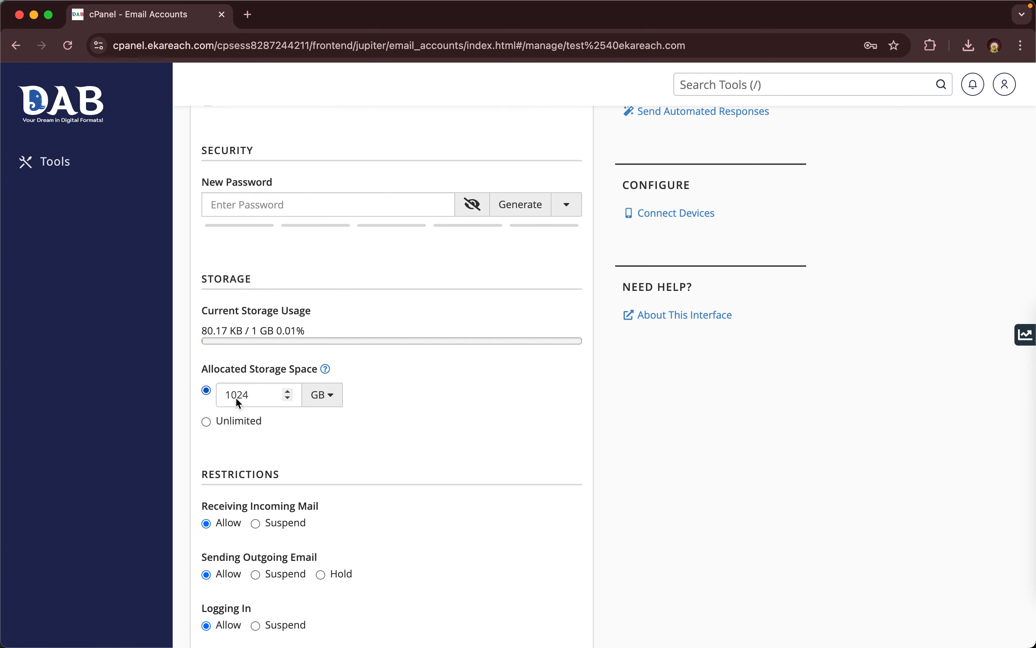
{"action": "left_click_drag", "start_coordinate": [229, 395], "coordinate": [298, 415]}
{"action": "key", "text": "BackSpace"}
{"action": "type", "text": "1"}
{"action": "left_click", "coordinate": [239, 418]}
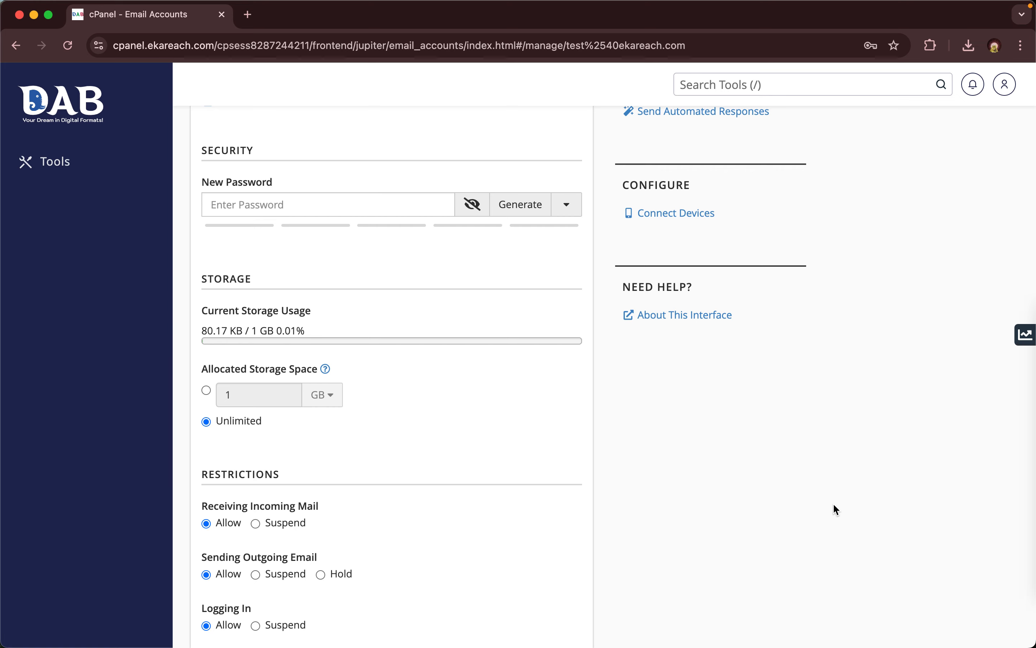
{"action": "scroll", "coordinate": [834, 506], "scroll_direction": "down", "scroll_amount": 5}
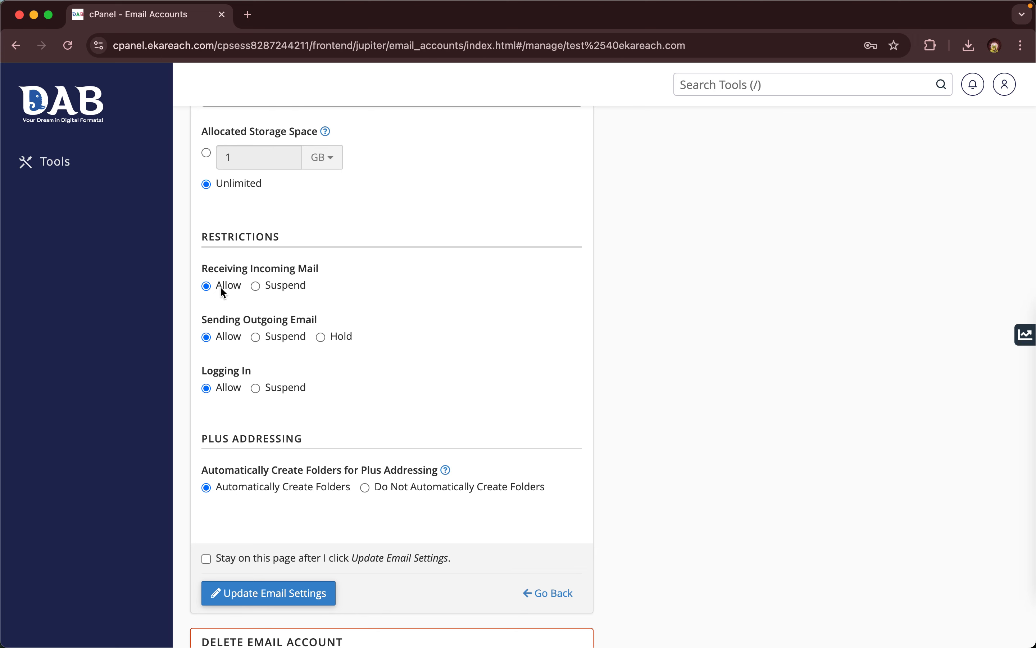
- Review the Receiving Incoming Mail and Sending Outgoing Email restriction settings
{"action": "left_click_drag", "start_coordinate": [203, 268], "coordinate": [322, 272]}
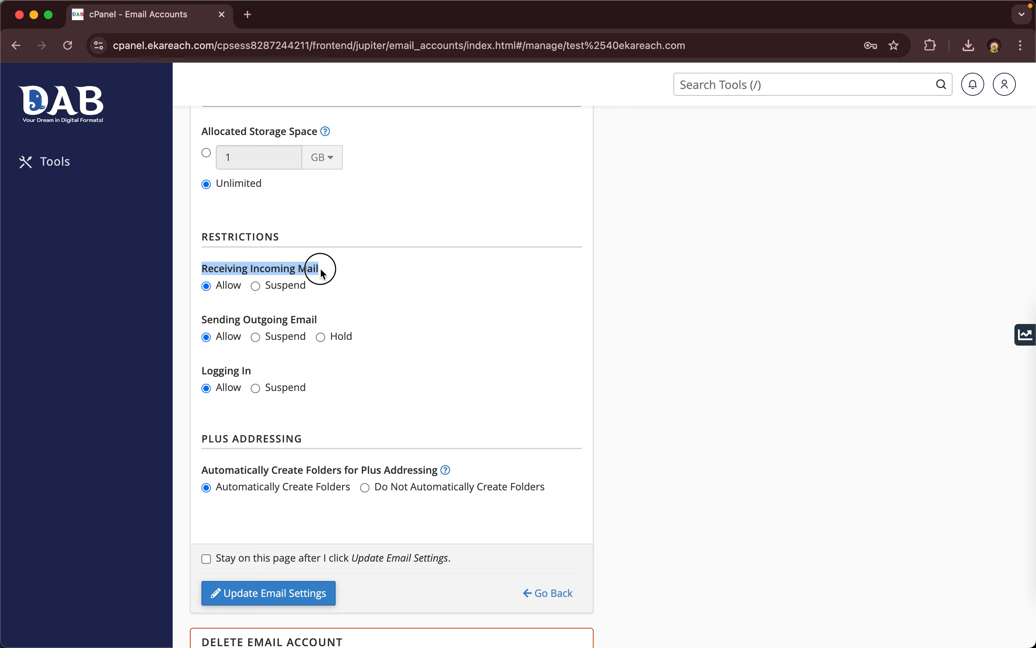
{"action": "left_click_drag", "start_coordinate": [196, 320], "coordinate": [331, 322]}
{"action": "left_click", "coordinate": [720, 377]}
{"action": "scroll", "coordinate": [720, 377], "scroll_direction": "down", "scroll_amount": 3}
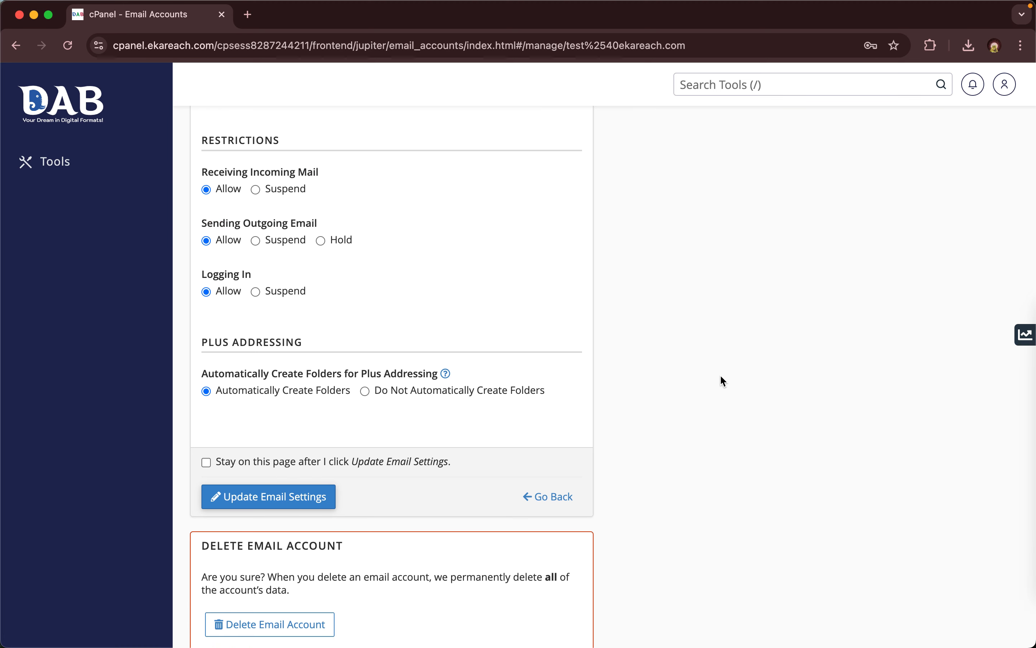
{"action": "scroll", "coordinate": [721, 377], "scroll_direction": "down", "scroll_amount": 2}
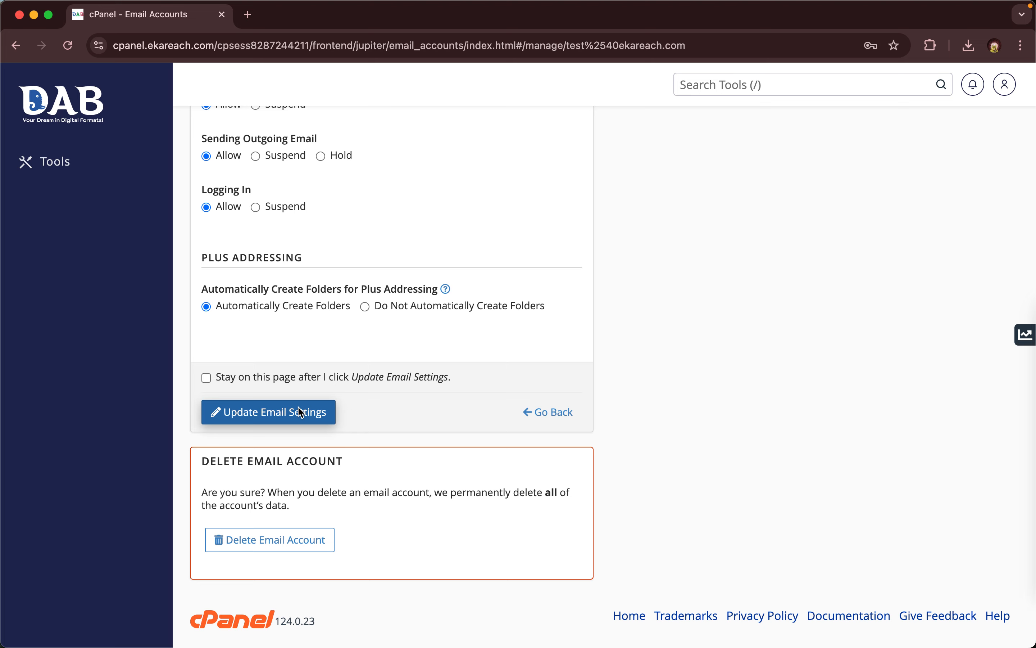
- Generate a new password with strength 100 for the test account
{"action": "scroll", "coordinate": [299, 409], "scroll_direction": "up", "scroll_amount": 9}
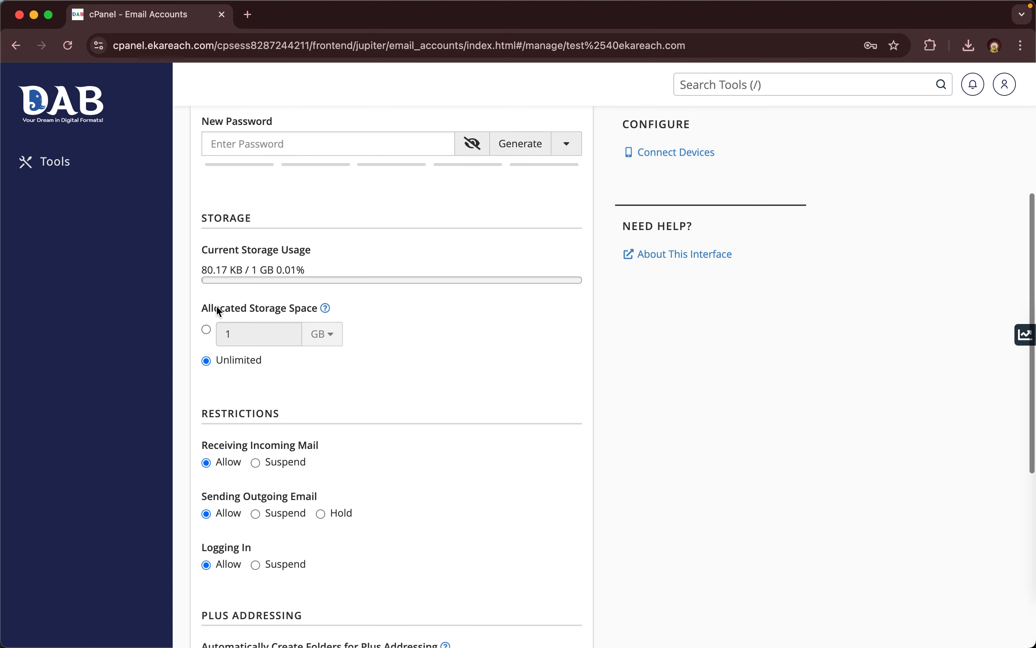
{"action": "scroll", "coordinate": [249, 334], "scroll_direction": "up", "scroll_amount": 4}
{"action": "left_click", "coordinate": [505, 342]}
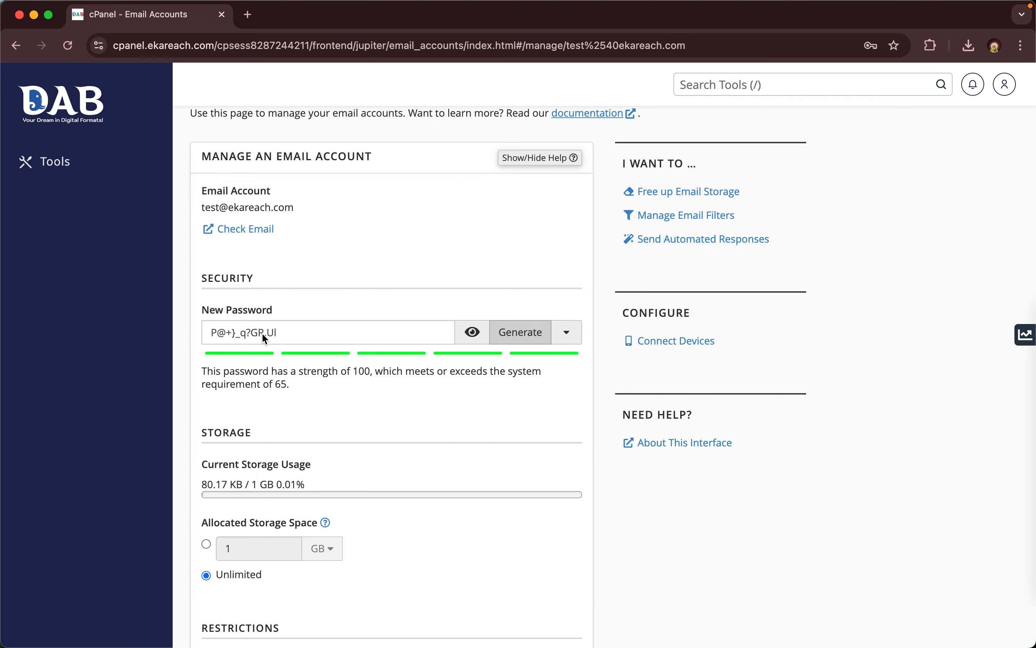
{"action": "scroll", "coordinate": [261, 332], "scroll_direction": "down", "scroll_amount": 13}
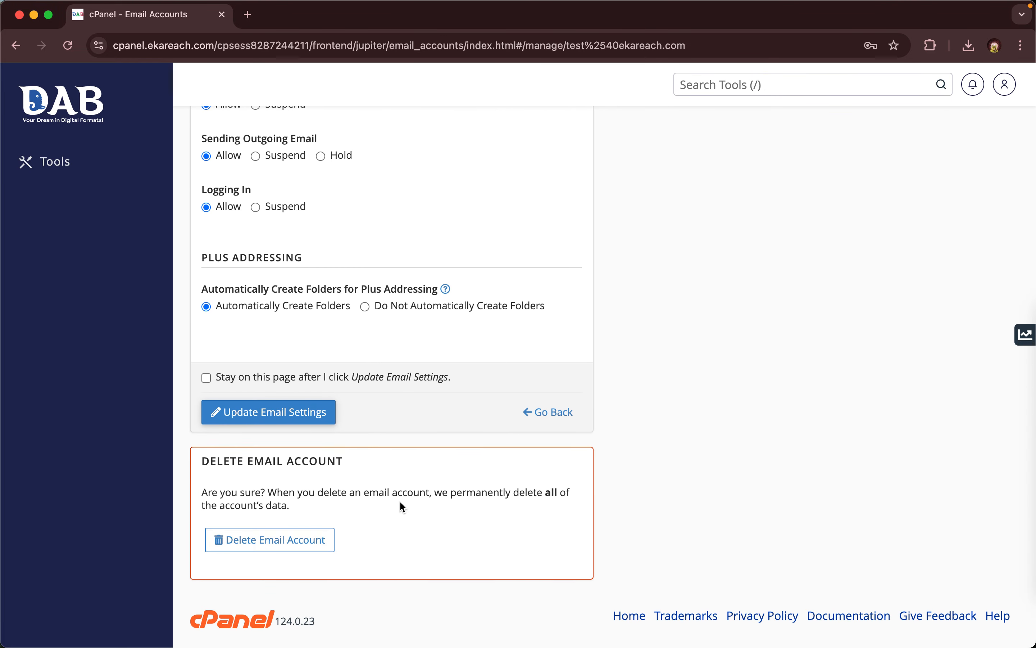
{"action": "scroll", "coordinate": [399, 500], "scroll_direction": "up", "scroll_amount": 15}
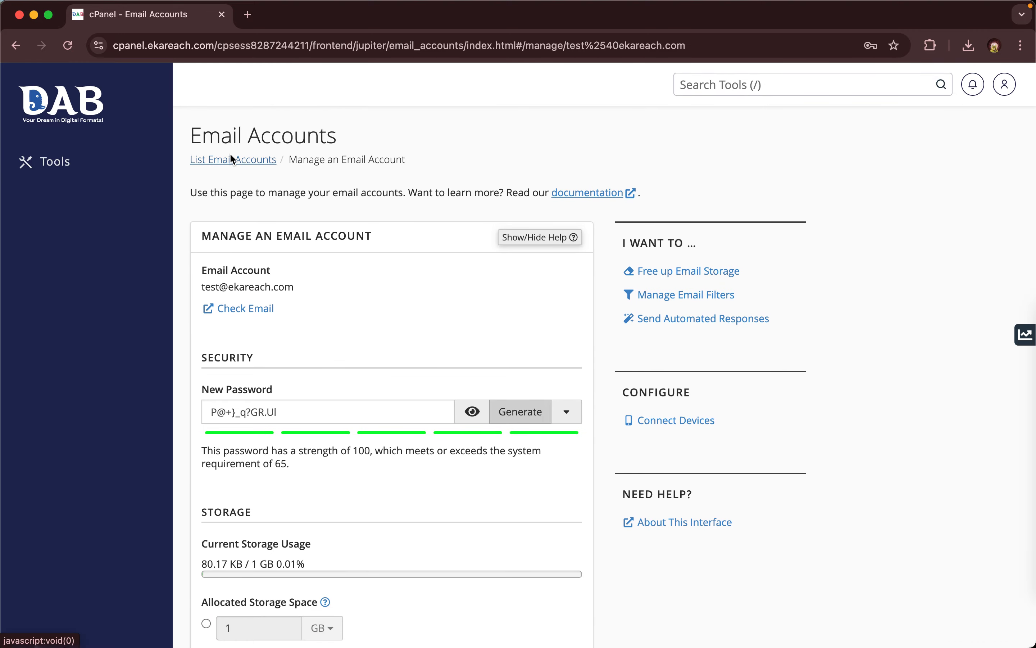
- Return to the email accounts list, decline Chrome's password save, and go back to Tools
{"action": "left_click", "coordinate": [230, 158]}
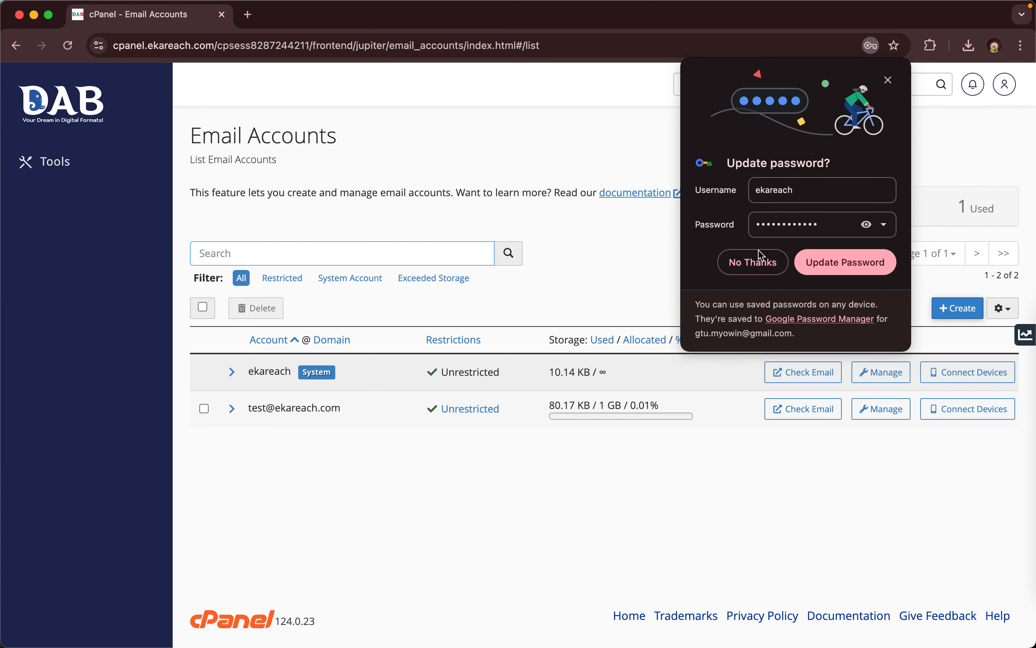
{"action": "left_click", "coordinate": [758, 255]}
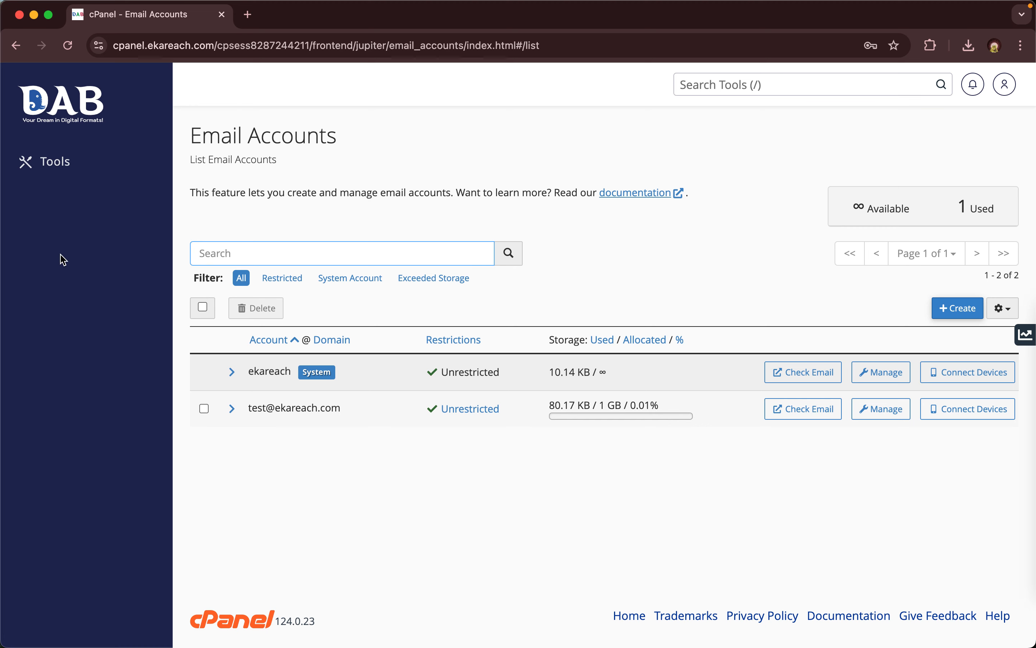
{"action": "left_click", "coordinate": [69, 108]}
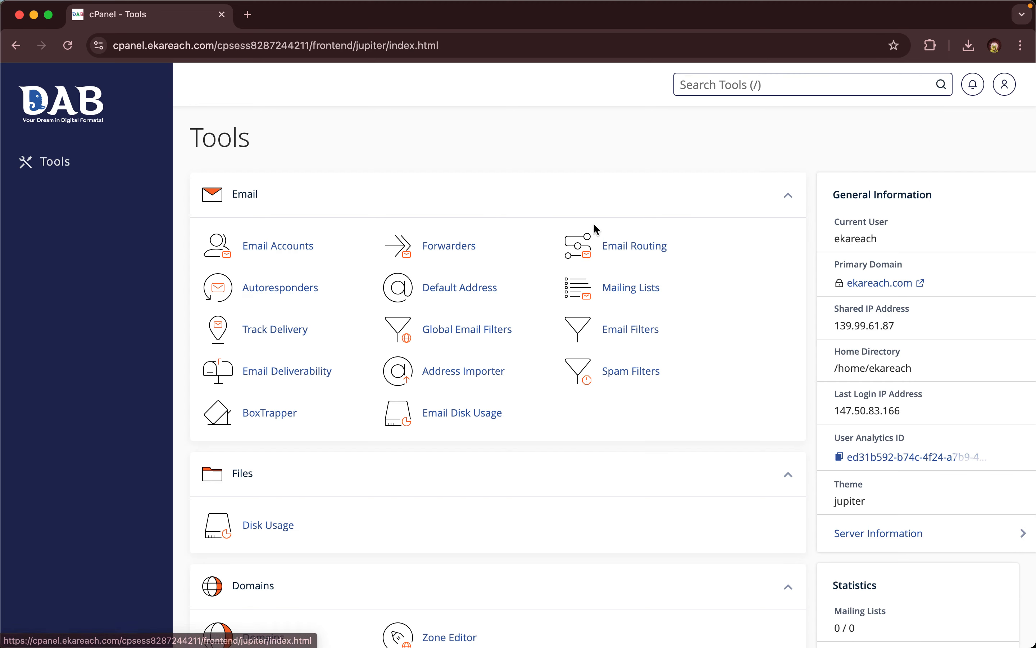
- Open Forwarders for the ekareach.com domain and bring up the Add a New Forwarder form
{"action": "left_click", "coordinate": [446, 256]}
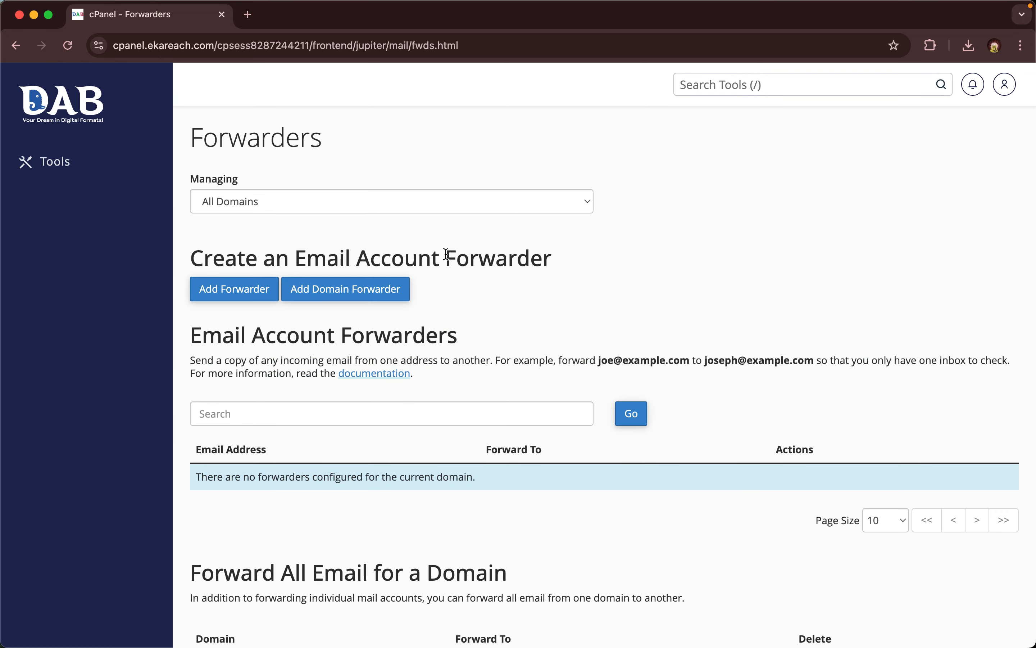
{"action": "left_click", "coordinate": [281, 205]}
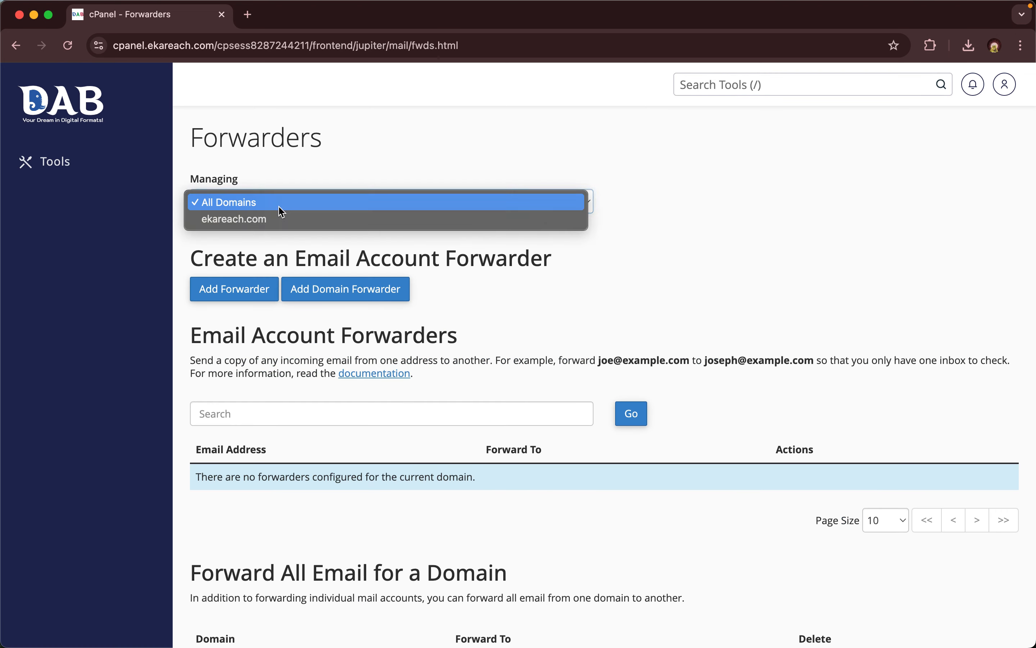
{"action": "left_click", "coordinate": [252, 217]}
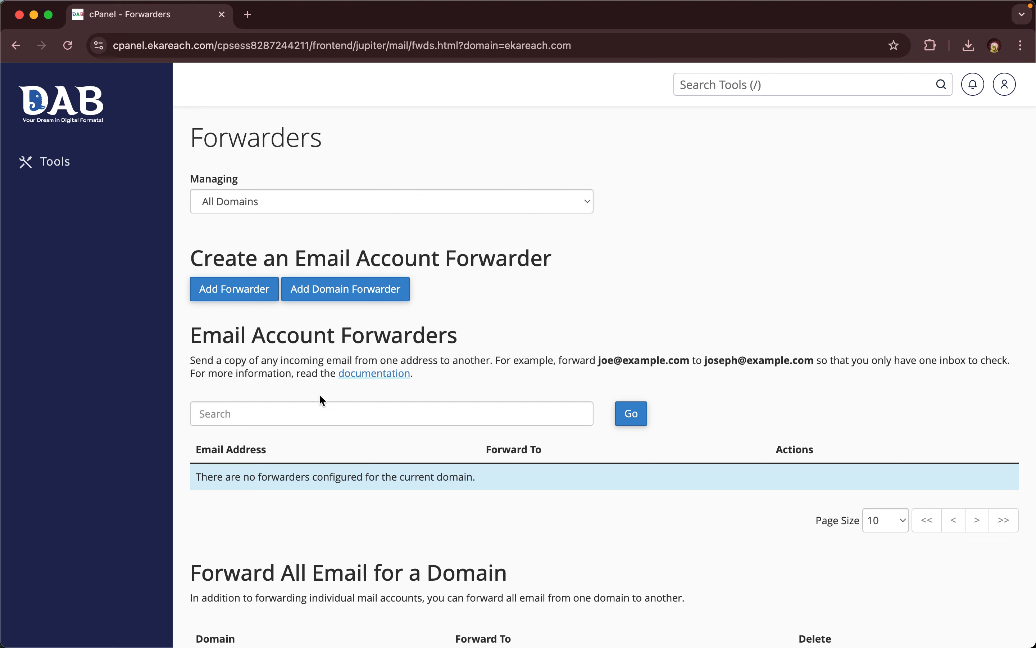
{"action": "left_click", "coordinate": [246, 295]}
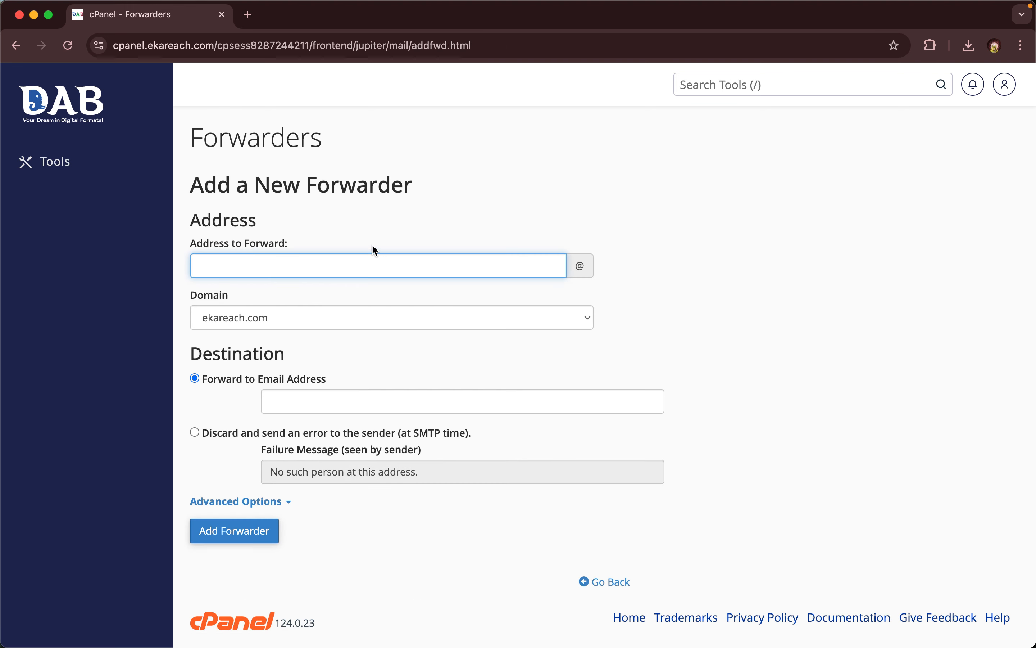
- Add a forwarder from address 'test' to the agency's saved external info address
{"action": "type", "text": "test"}
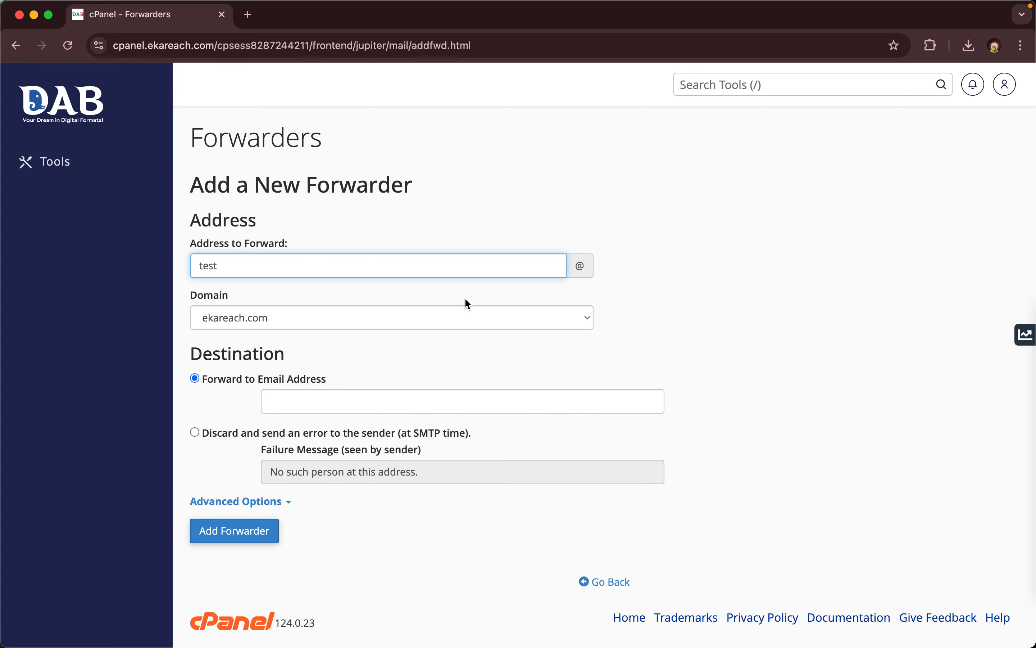
{"action": "left_click", "coordinate": [275, 405]}
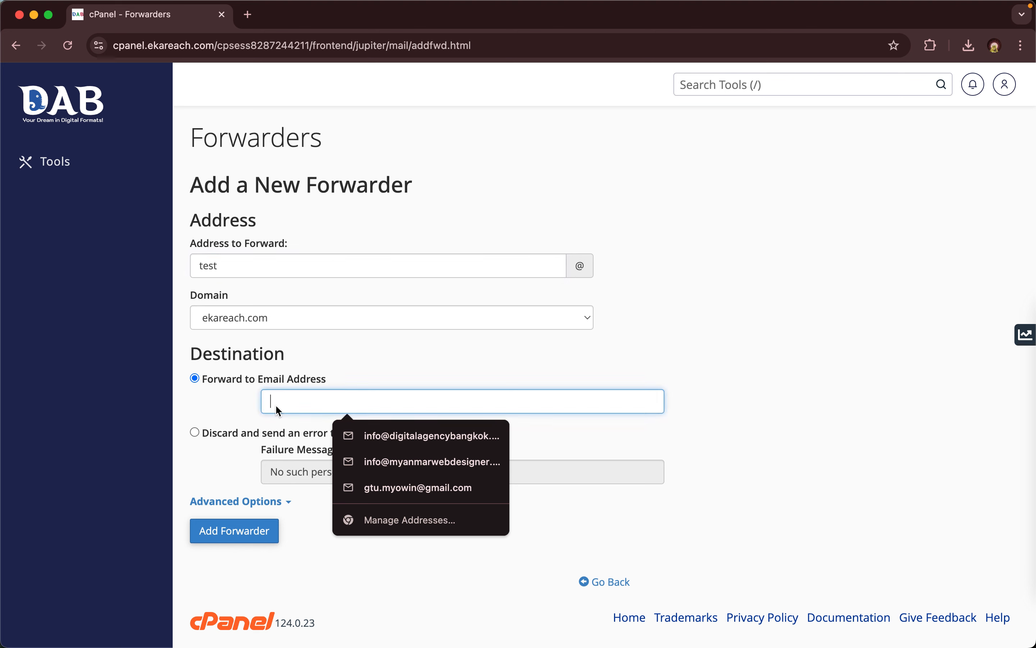
{"action": "left_click", "coordinate": [673, 338]}
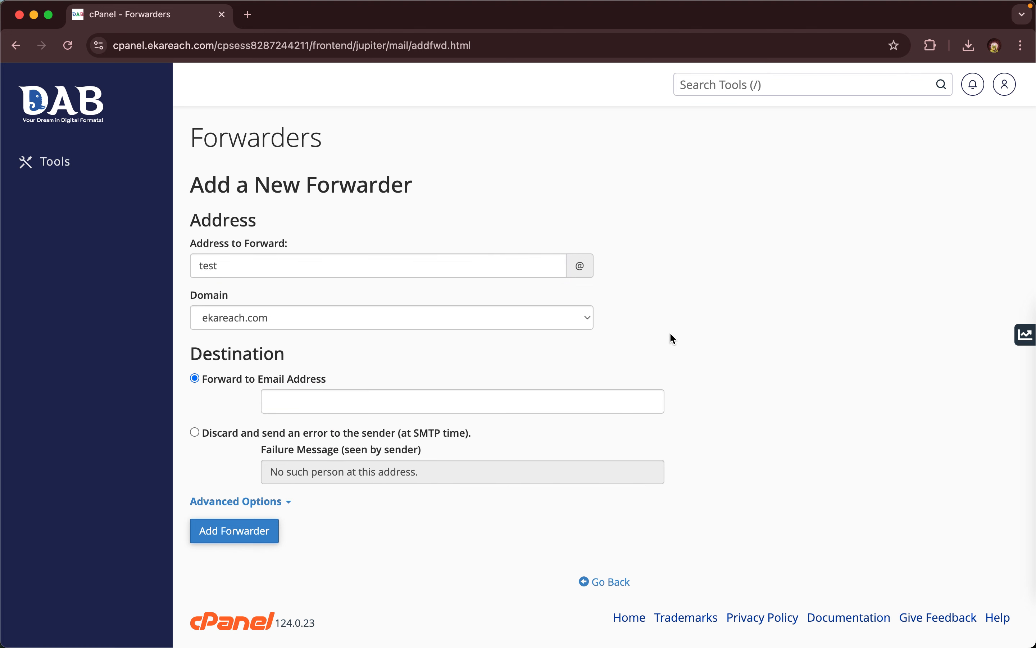
{"action": "left_click", "coordinate": [613, 397]}
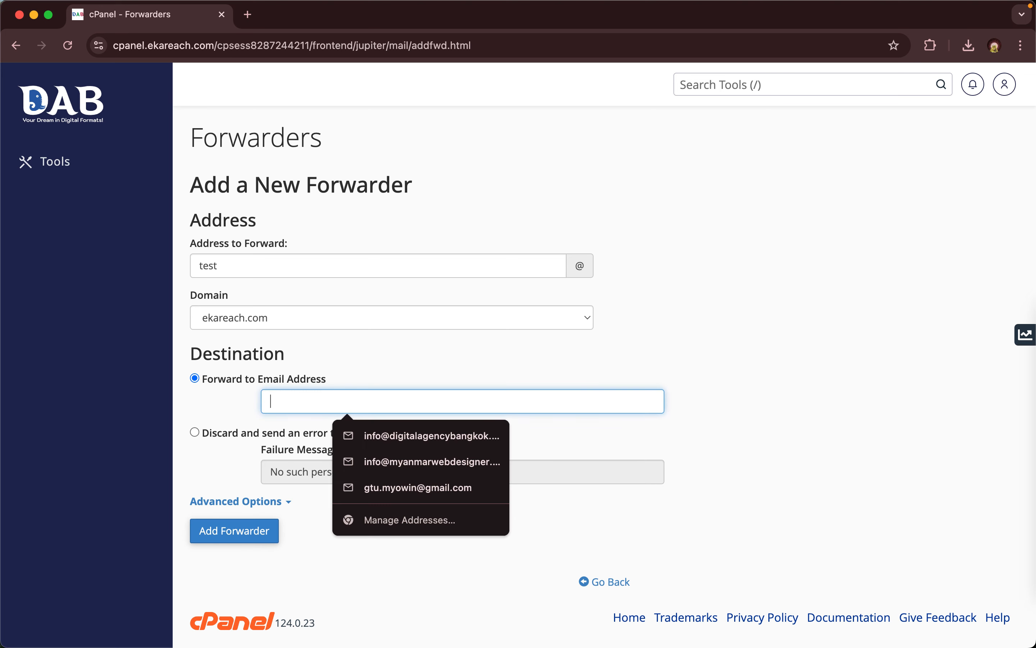
{"action": "type", "text": "asdf@gamil.com"}
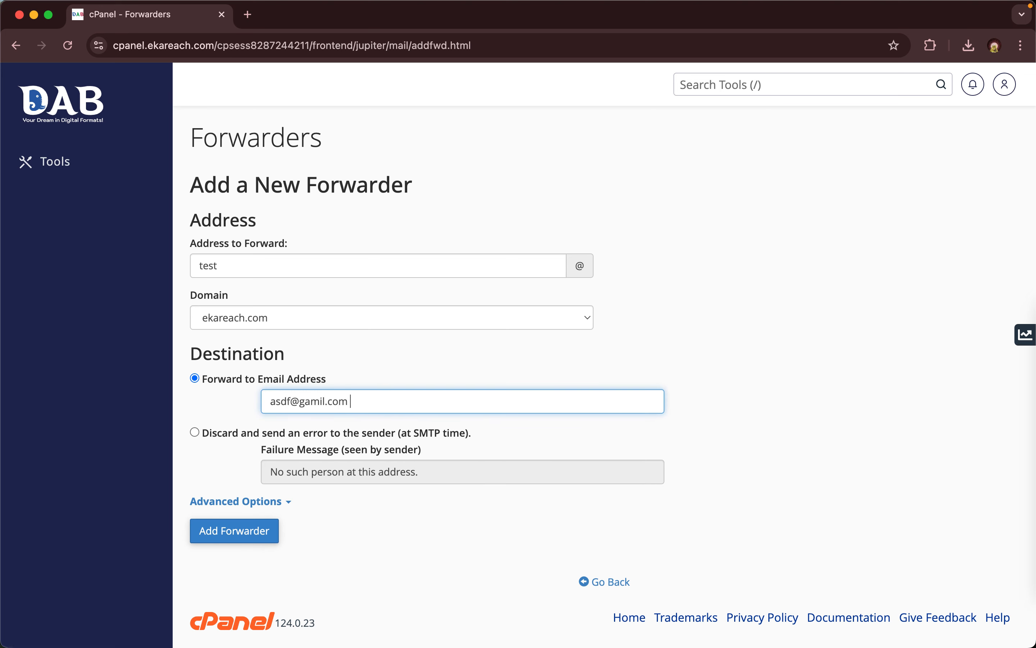
{"action": "key", "text": "super+a"}
{"action": "key", "text": "BackSpace"}
{"action": "left_click", "coordinate": [754, 309]}
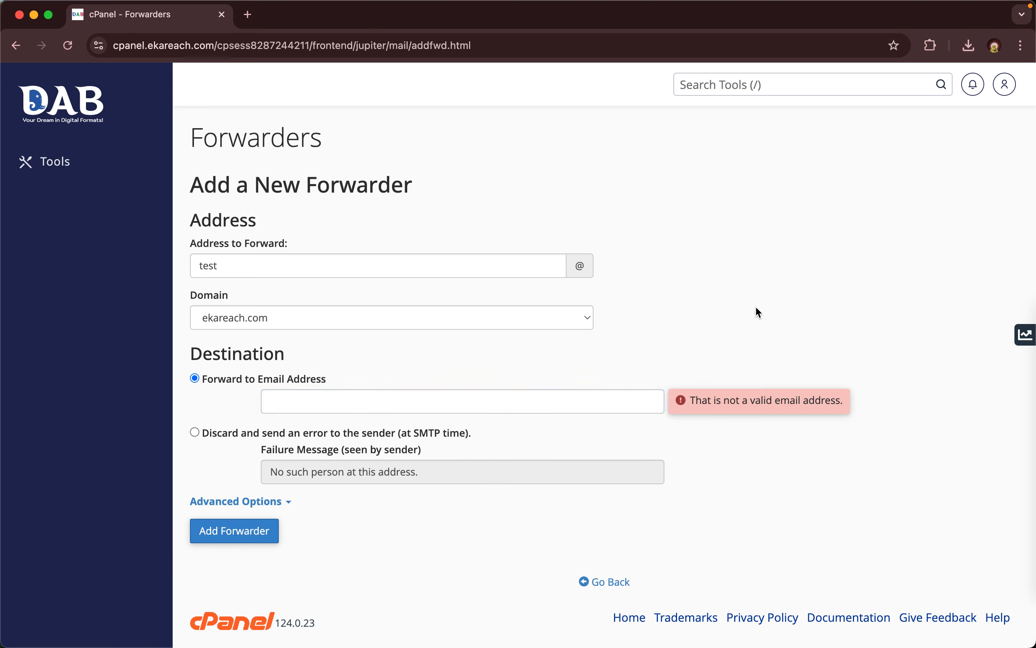
{"action": "left_click", "coordinate": [347, 405]}
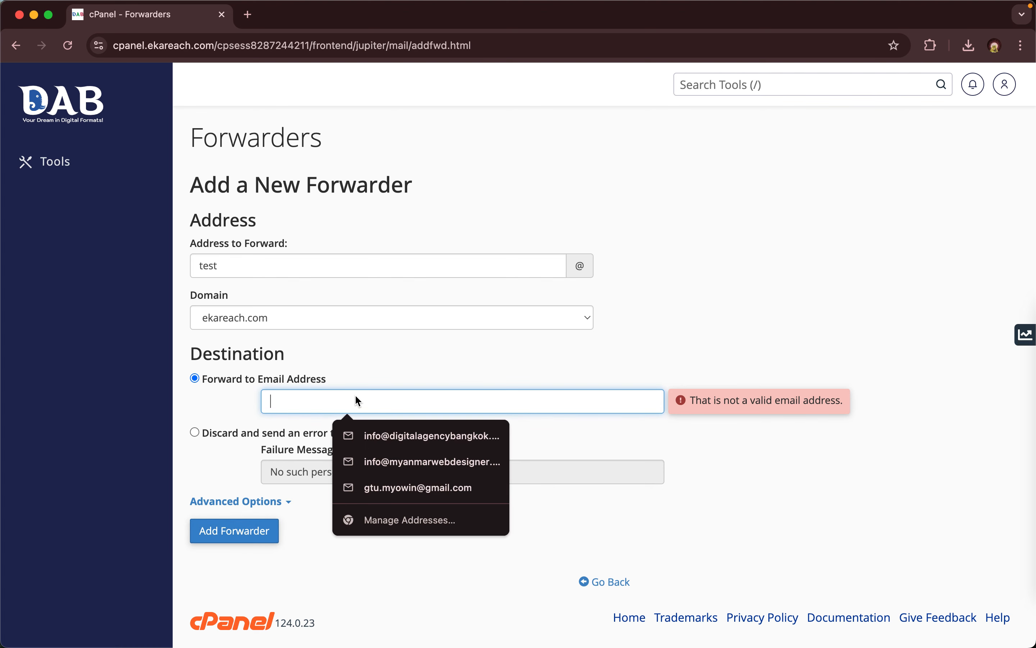
{"action": "left_click", "coordinate": [373, 437]}
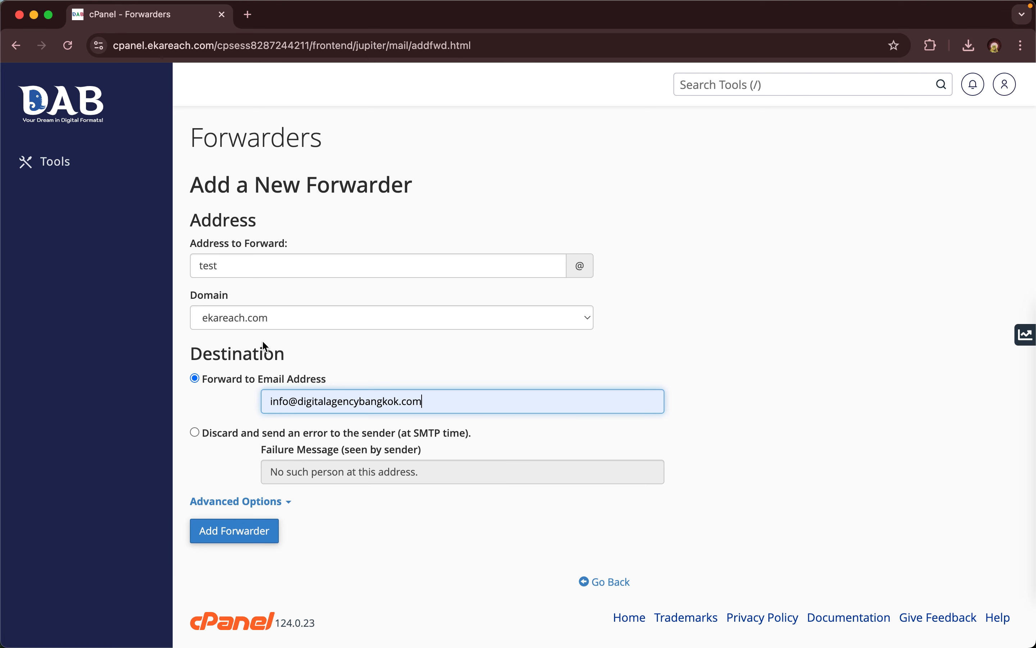
{"action": "left_click", "coordinate": [225, 541]}
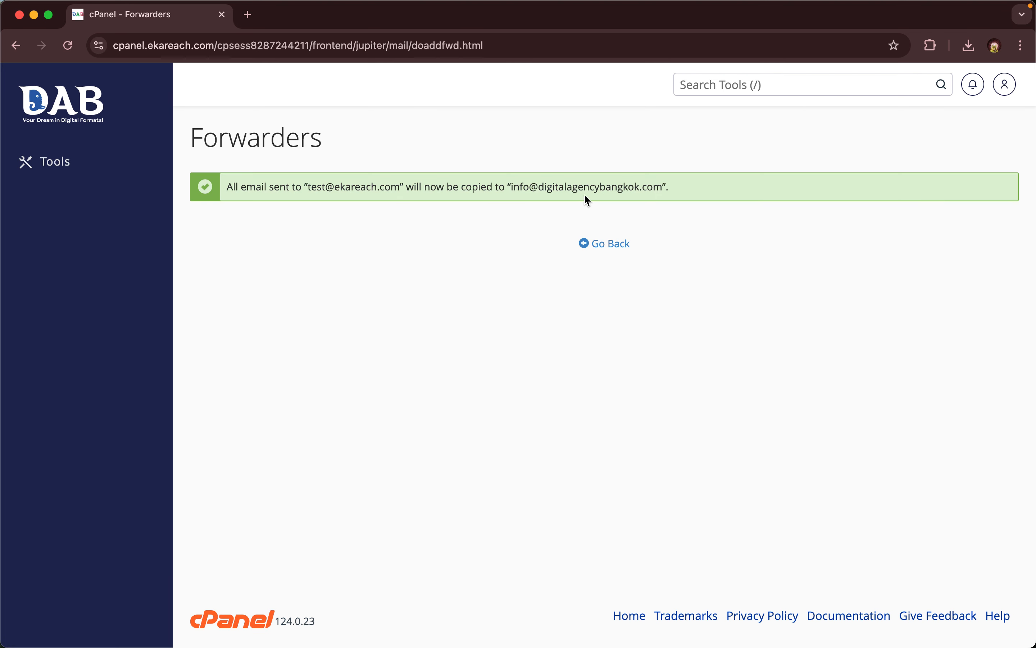
- Go back to the Forwarders list and check the new test mailbox row and its destination
{"action": "left_click_drag", "start_coordinate": [305, 187], "coordinate": [403, 187]}
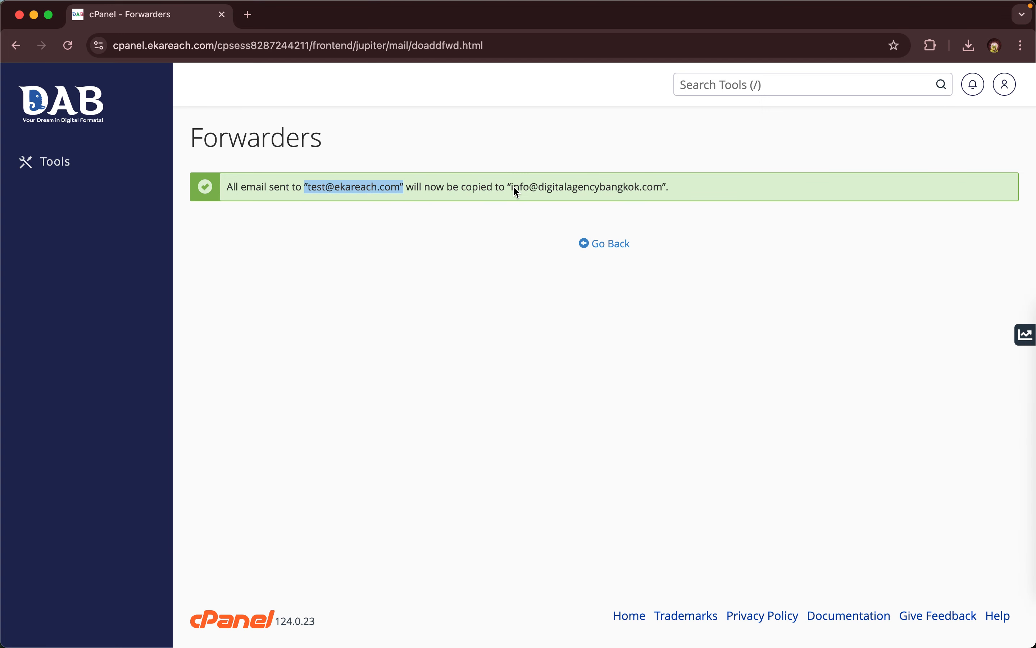
{"action": "left_click_drag", "start_coordinate": [512, 188], "coordinate": [663, 189]}
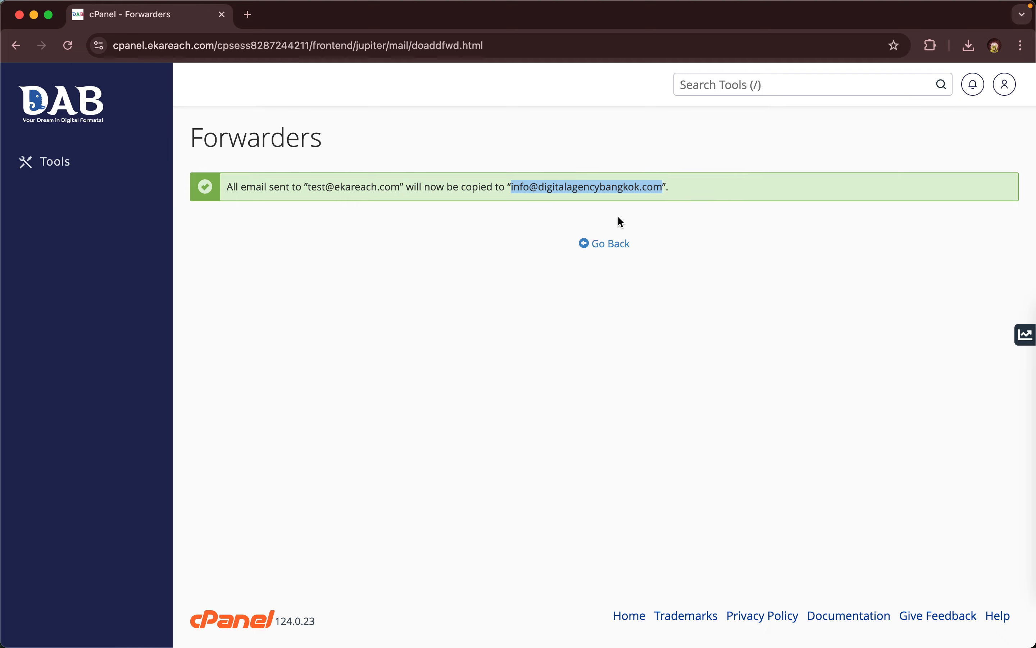
{"action": "left_click", "coordinate": [600, 248]}
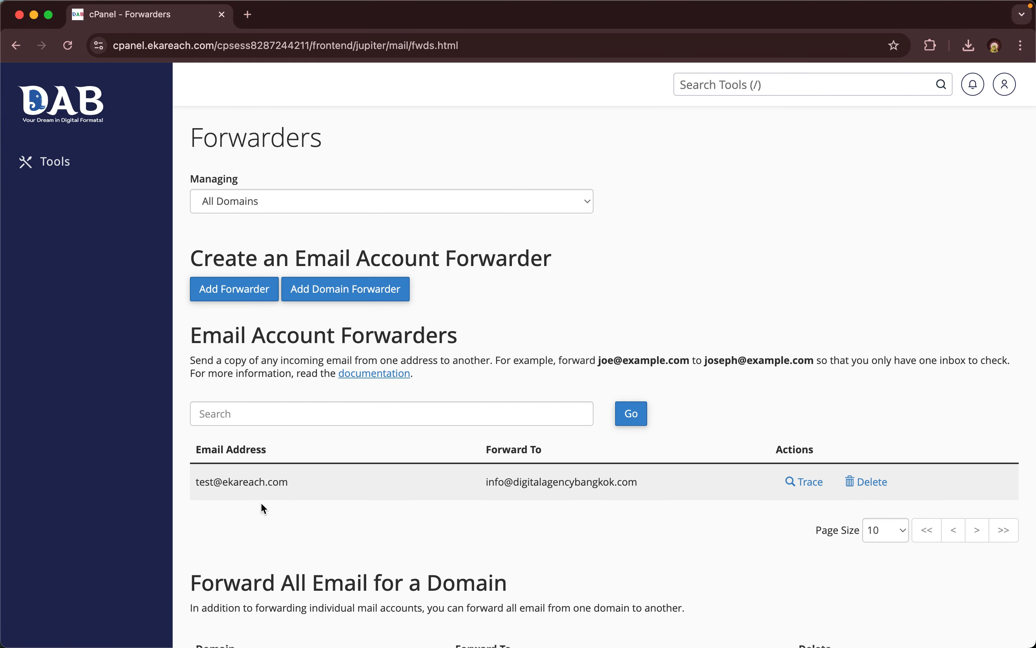
{"action": "triple_click", "coordinate": [267, 476]}
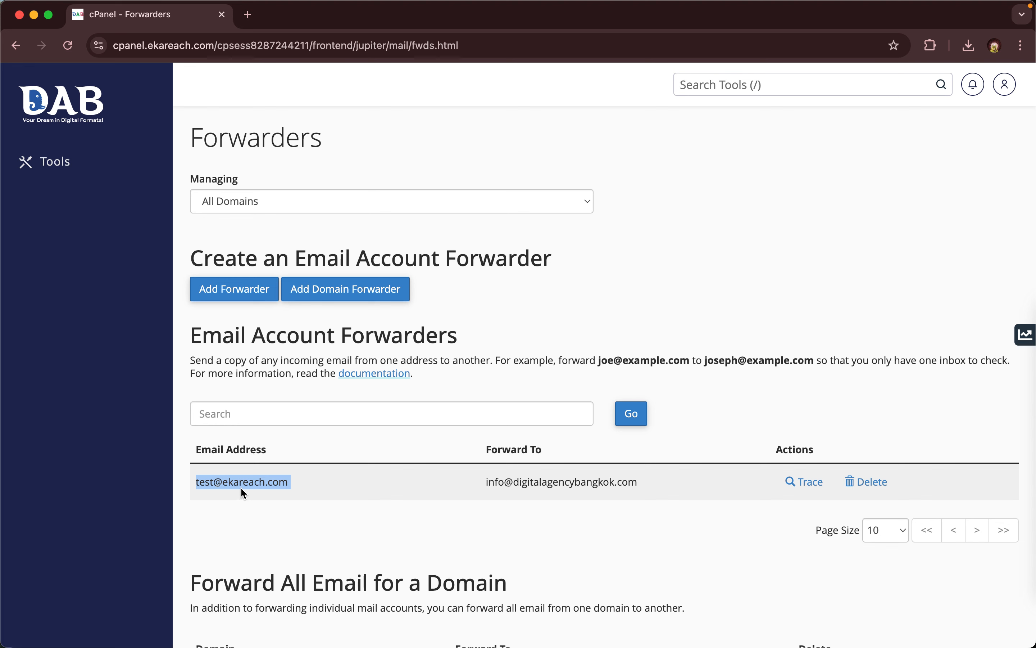
{"action": "left_click", "coordinate": [595, 489]}
{"action": "double_click", "coordinate": [594, 488]}
{"action": "left_click", "coordinate": [594, 488]}
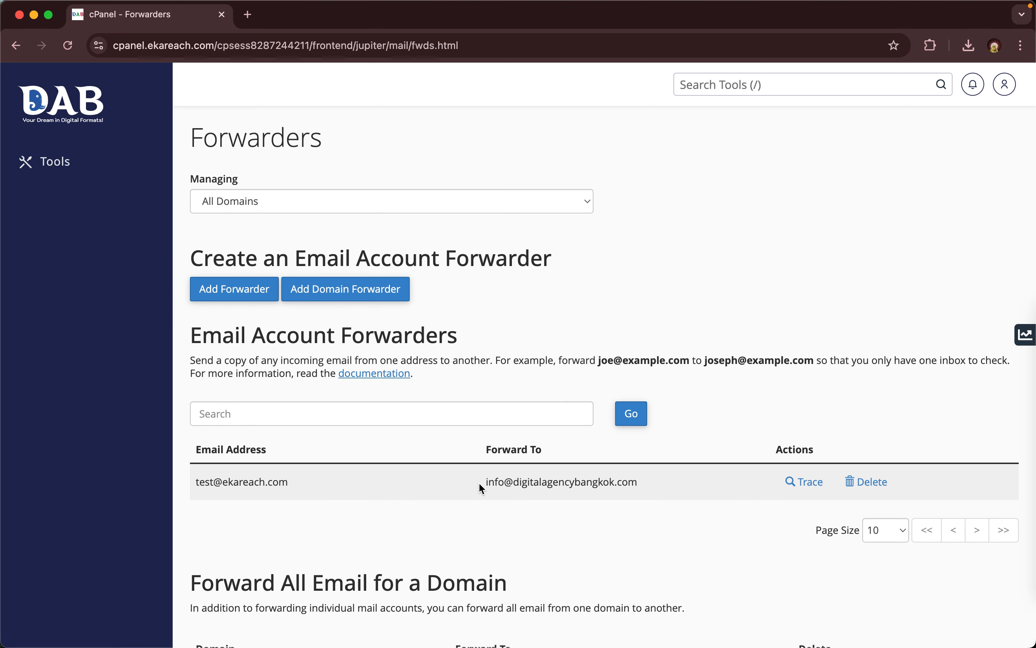
{"action": "left_click_drag", "start_coordinate": [480, 484], "coordinate": [646, 487]}
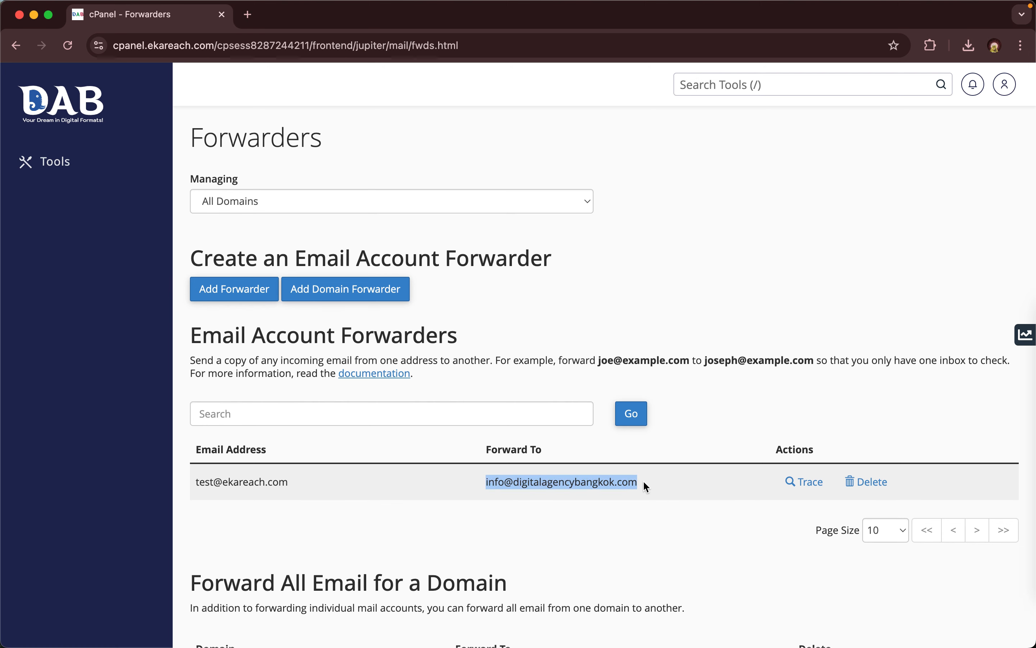
- Delete the test mailbox forwarder and return to the cPanel Tools home page
{"action": "left_click", "coordinate": [874, 483]}
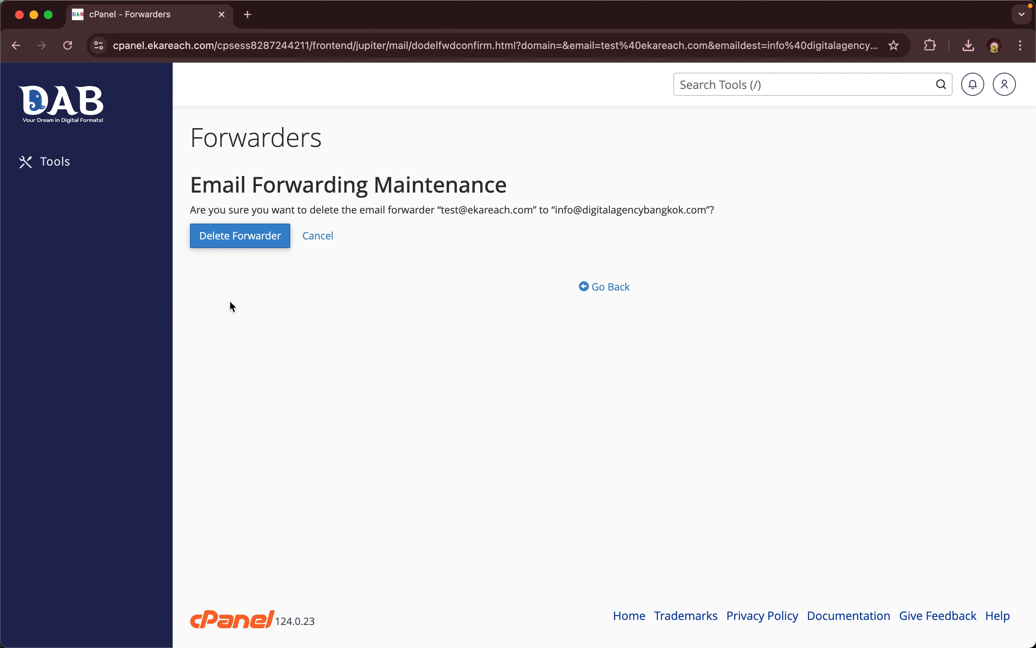
{"action": "left_click", "coordinate": [235, 232]}
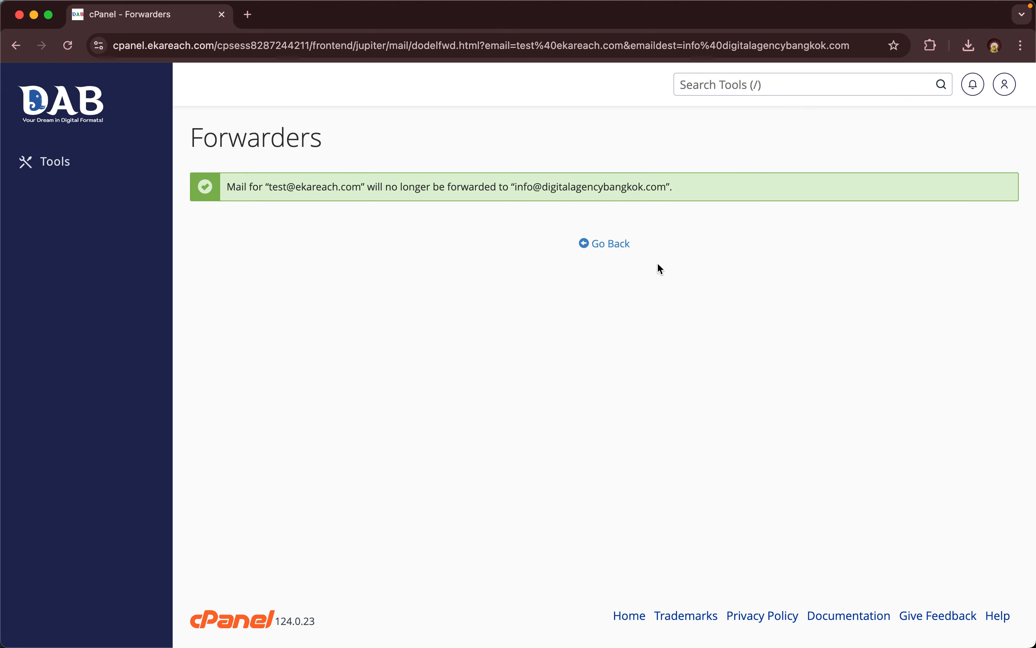
{"action": "left_click", "coordinate": [611, 243]}
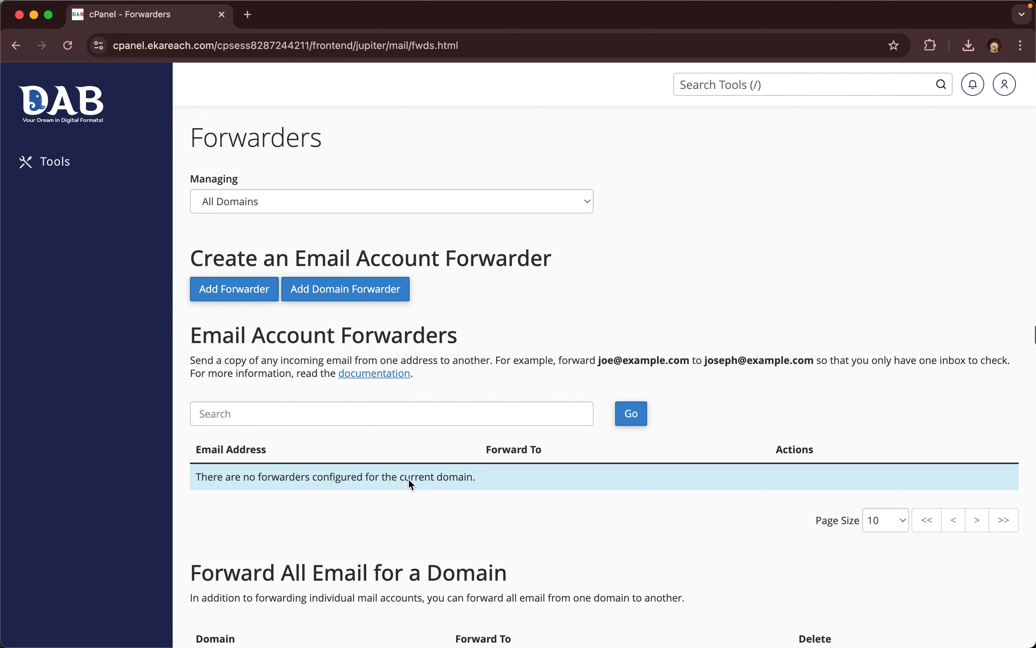
{"action": "left_click", "coordinate": [84, 129]}
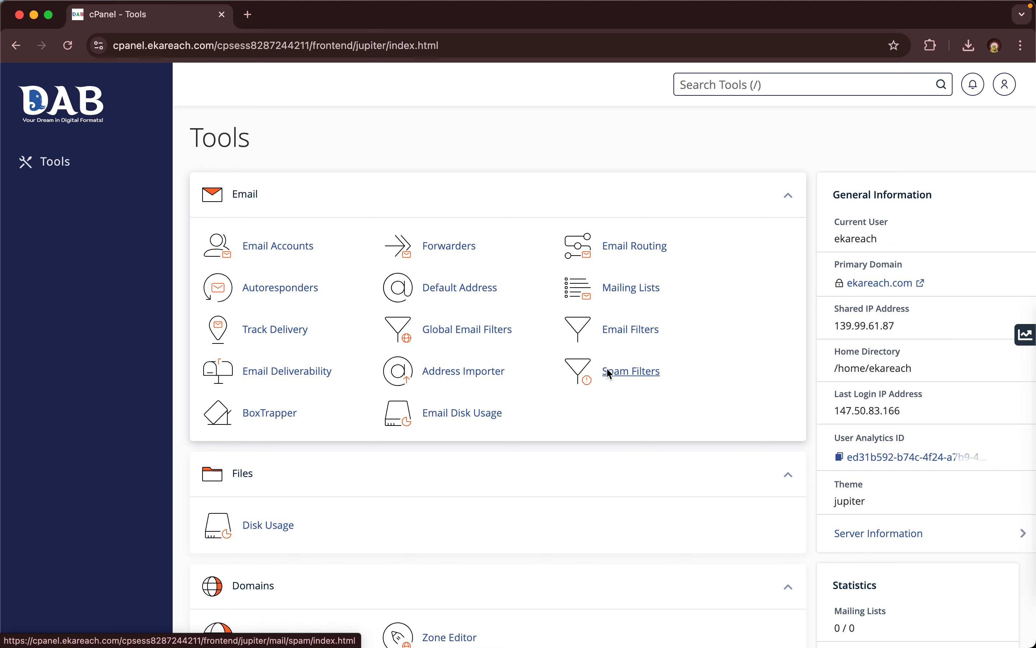
- Scroll the Tools page down to the Statistics panel showing 0 forwarders, then back up
{"action": "scroll", "coordinate": [608, 371], "scroll_direction": "down", "scroll_amount": 5}
{"action": "scroll", "coordinate": [608, 371], "scroll_direction": "up", "scroll_amount": 5}
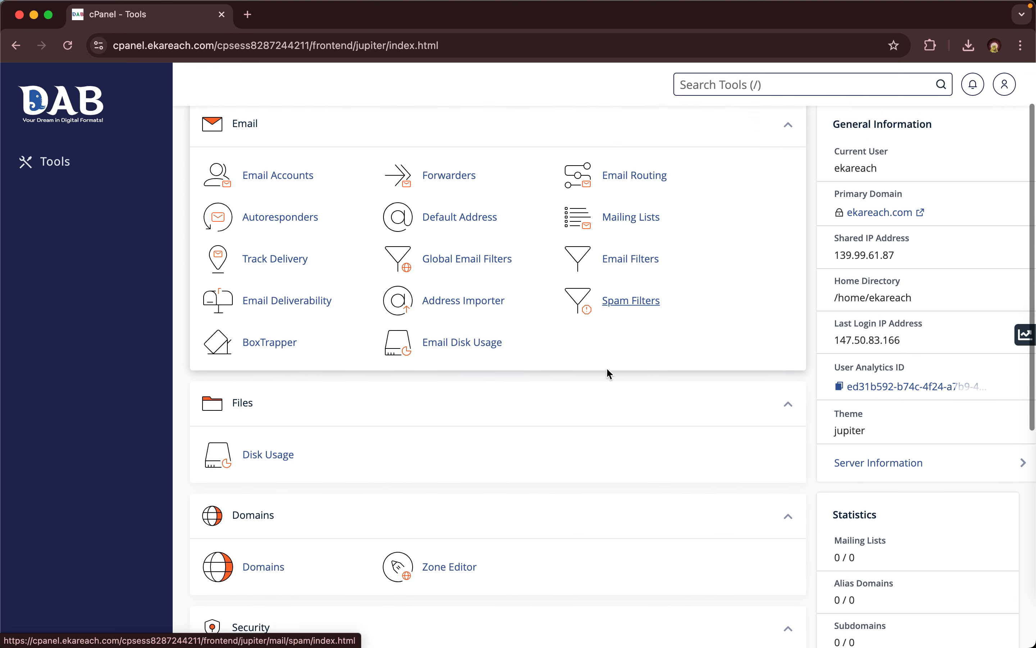
{"action": "scroll", "coordinate": [609, 371], "scroll_direction": "down", "scroll_amount": 1}
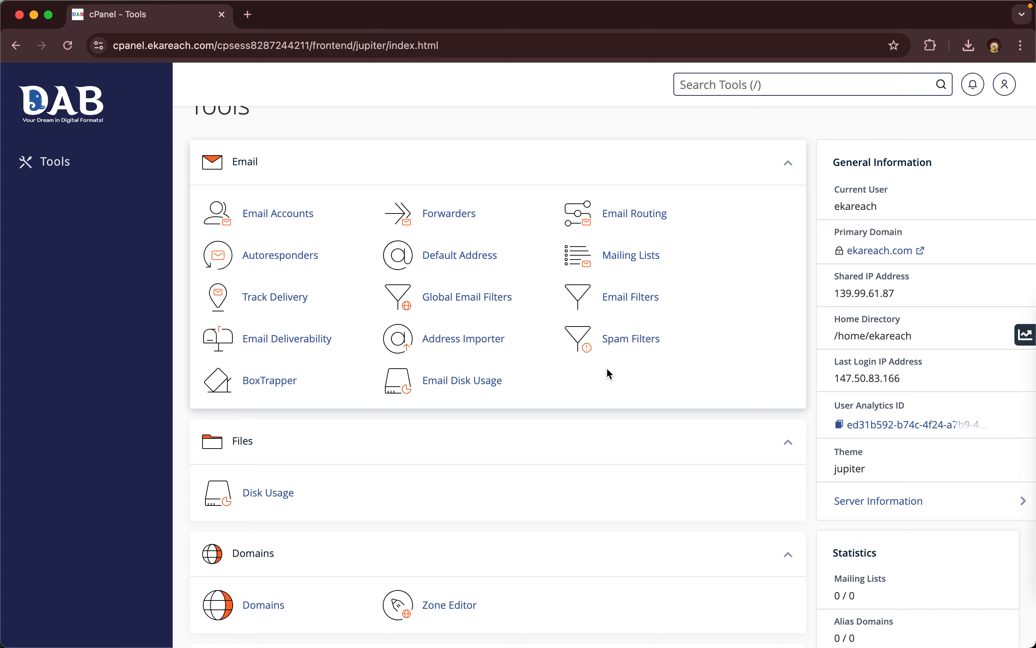
{"action": "scroll", "coordinate": [607, 371], "scroll_direction": "down", "scroll_amount": 10}
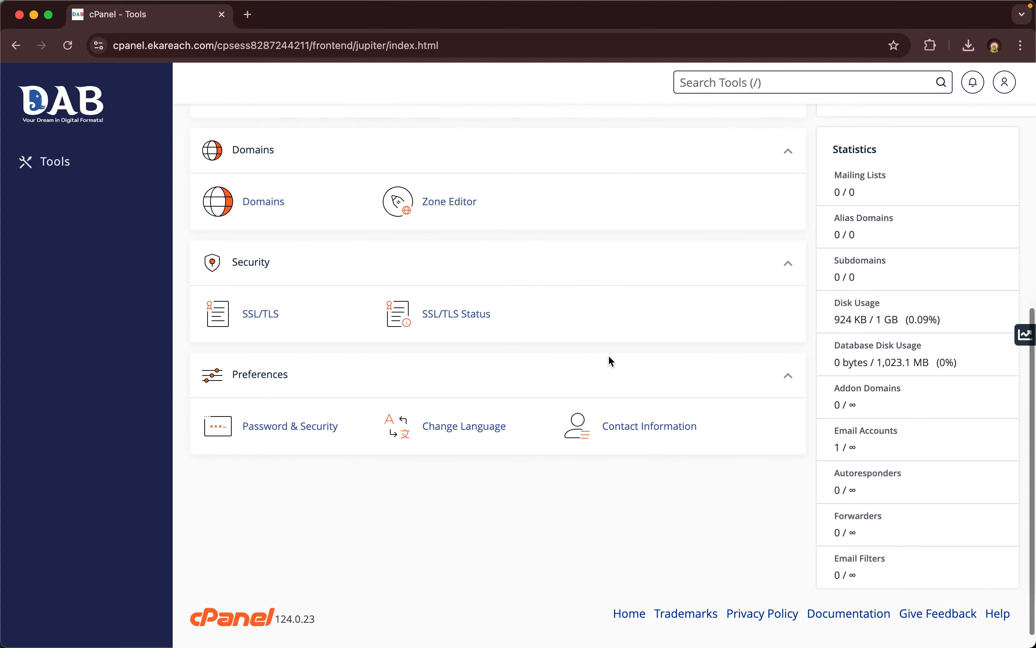
{"action": "scroll", "coordinate": [608, 357], "scroll_direction": "up", "scroll_amount": 10}
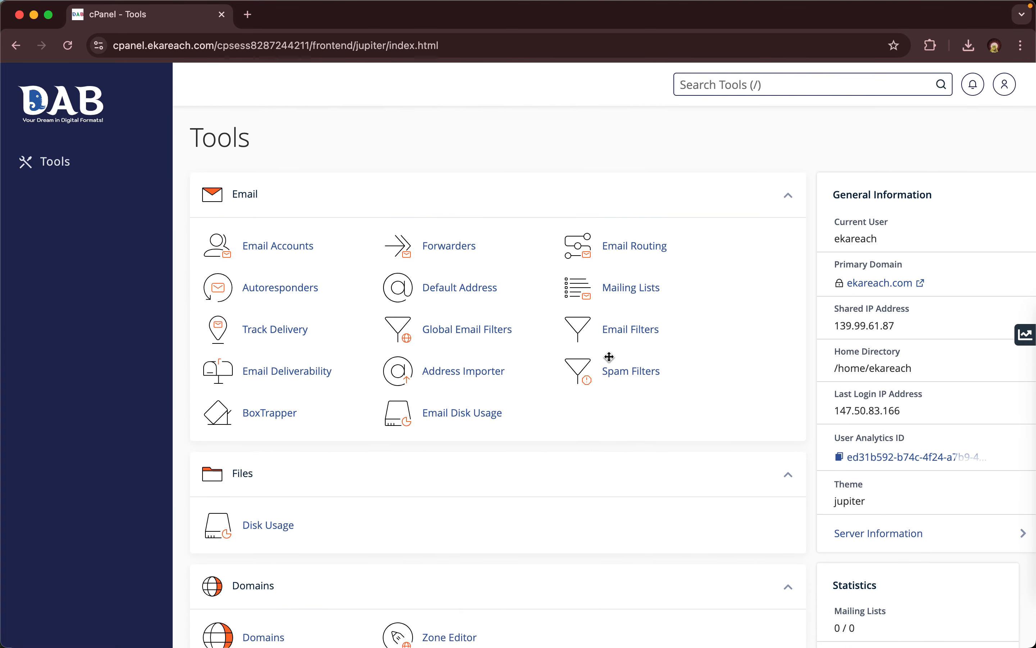